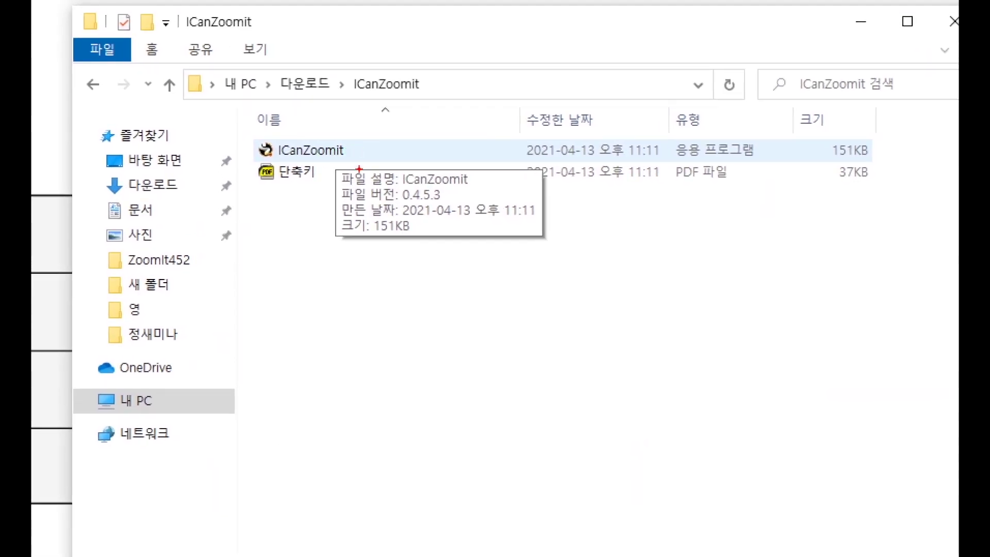
Step: Draw red boxes around the ICanZoomit program and the 단축키 PDF in the folder, and exit the annotation mode
{"action": "left_click_drag", "start_coordinate": [251, 137], "coordinate": [361, 165]}
{"action": "left_click_drag", "start_coordinate": [251, 163], "coordinate": [326, 185]}
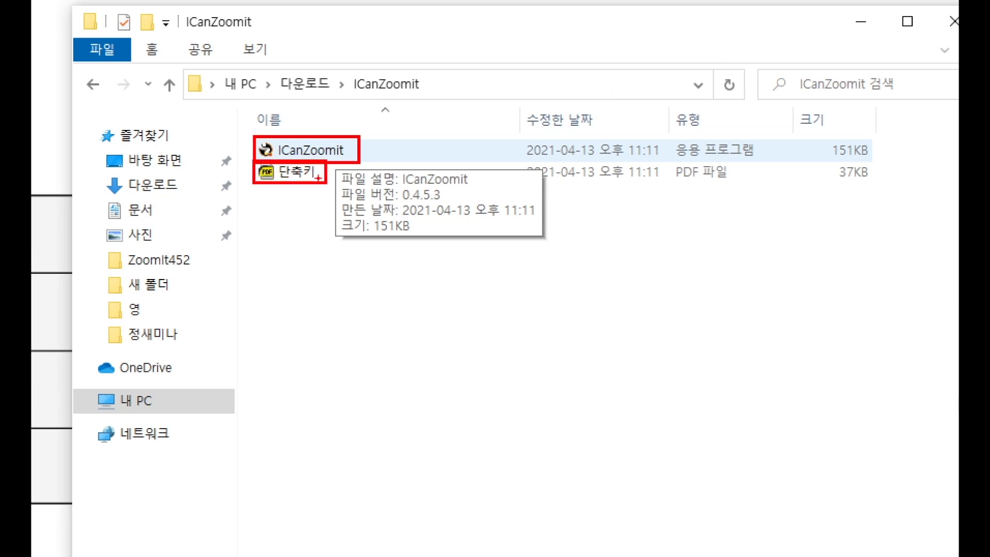
{"action": "key", "text": "Escape"}
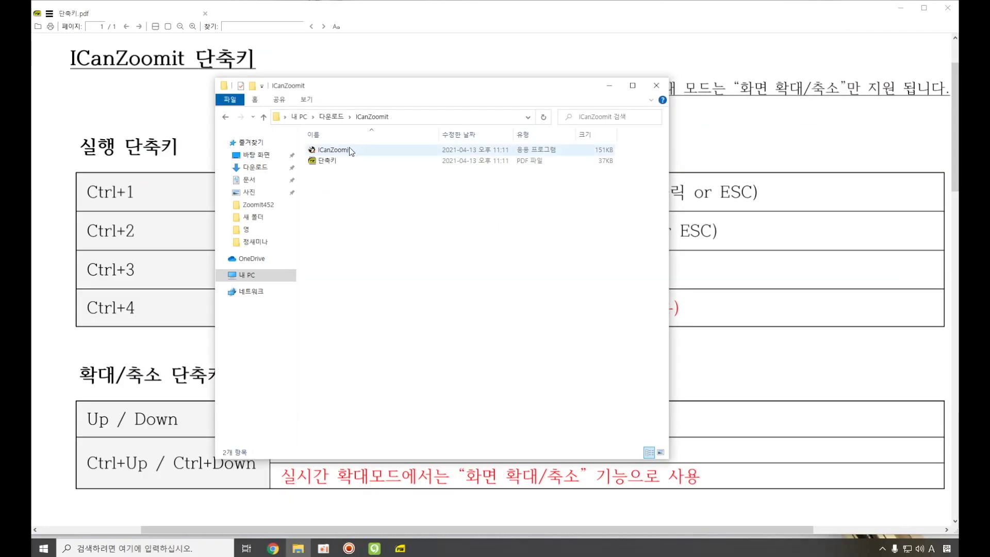
Step: Run ICanZoomit from the folder and open its user settings (사용자 설정)
{"action": "left_click", "coordinate": [341, 149]}
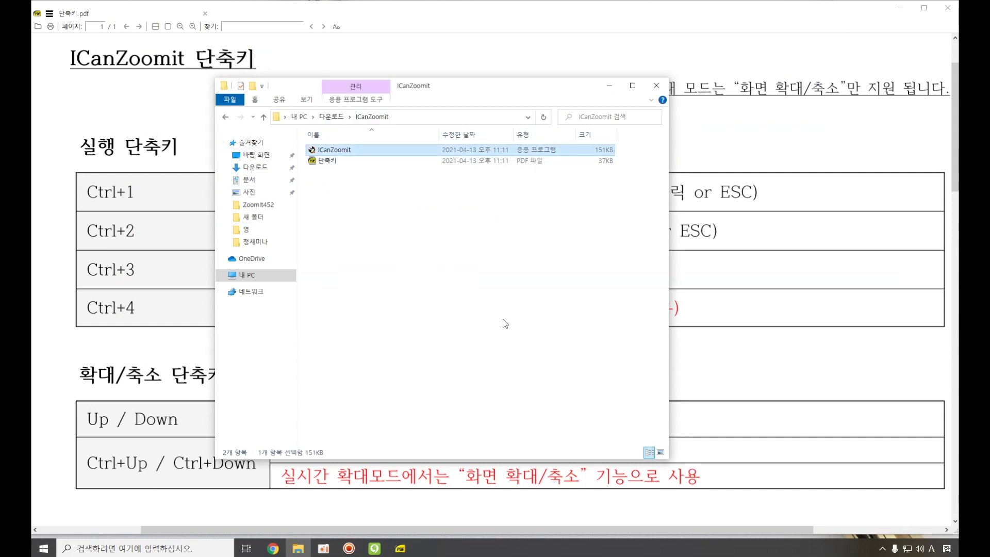
{"action": "left_click", "coordinate": [883, 550]}
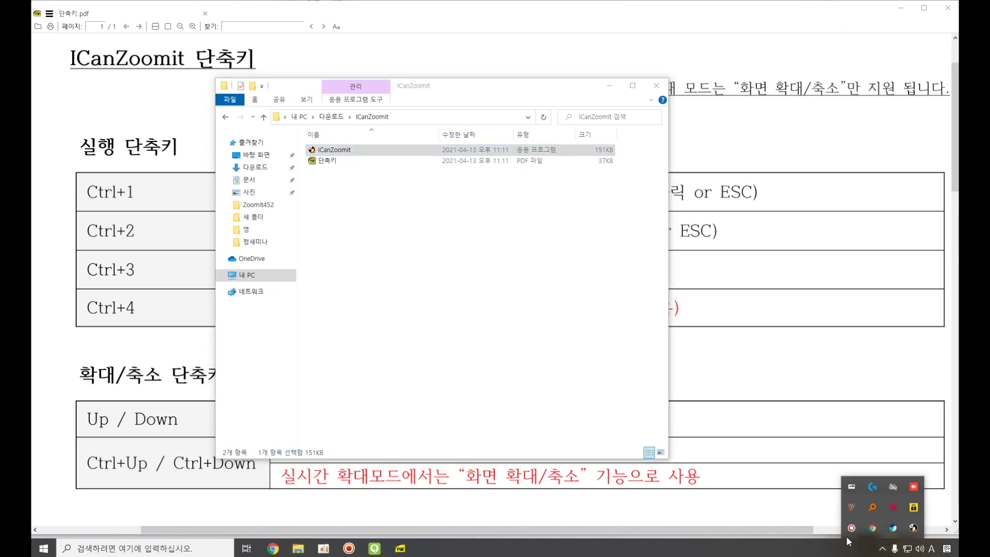
{"action": "right_click", "coordinate": [913, 529]}
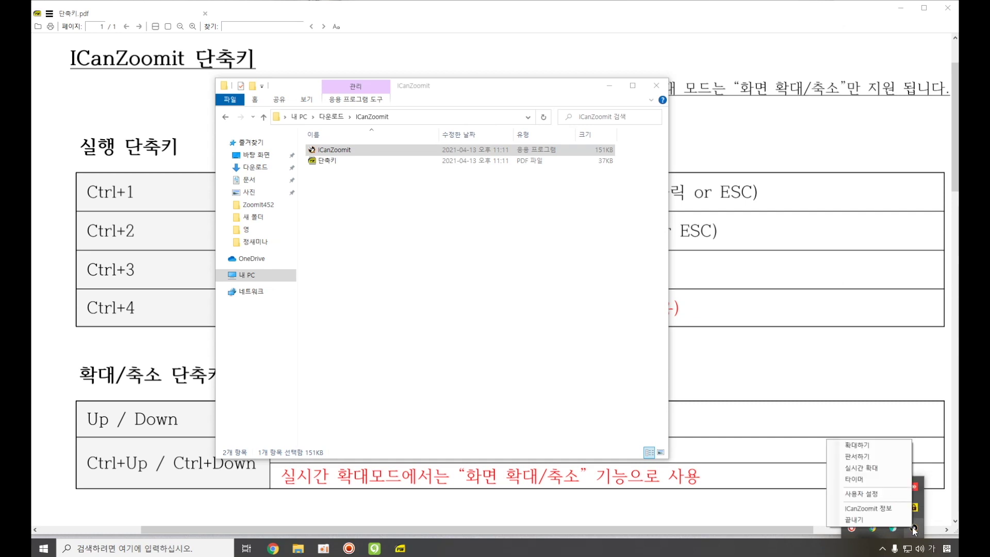
{"action": "left_click", "coordinate": [873, 494]}
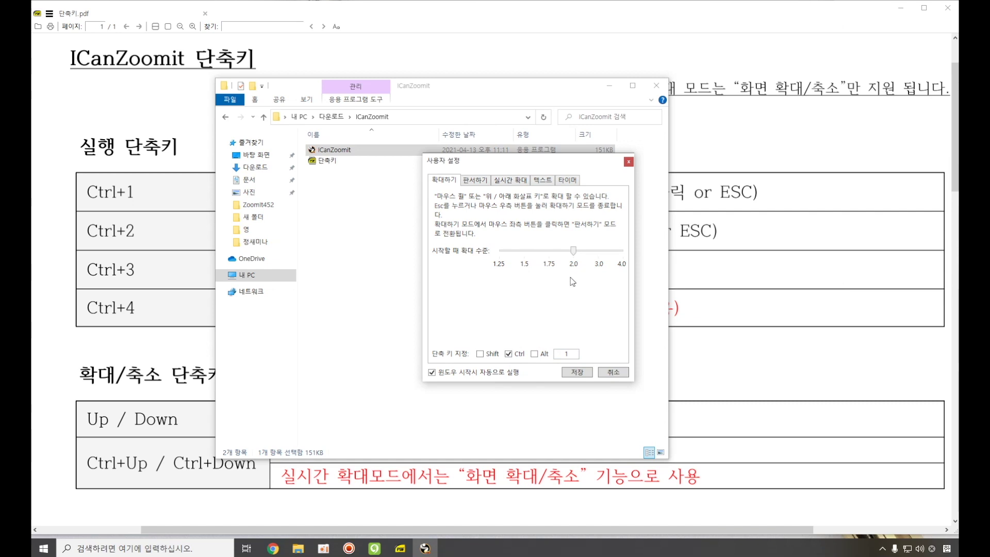
Step: Review the 판서하기, 실시간 확대, 텍스트 and 타이머 settings and save the user settings
{"action": "left_click", "coordinate": [475, 181]}
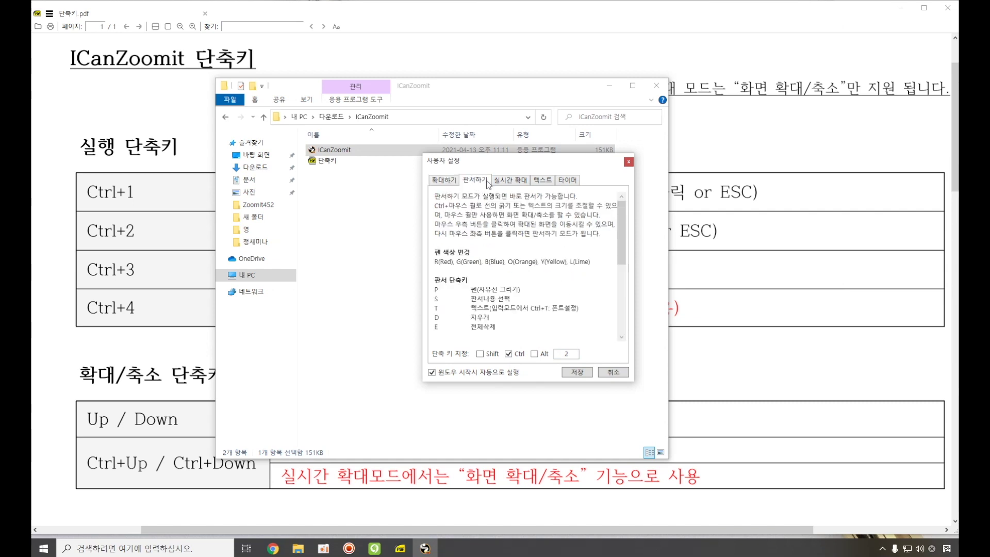
{"action": "left_click", "coordinate": [510, 182]}
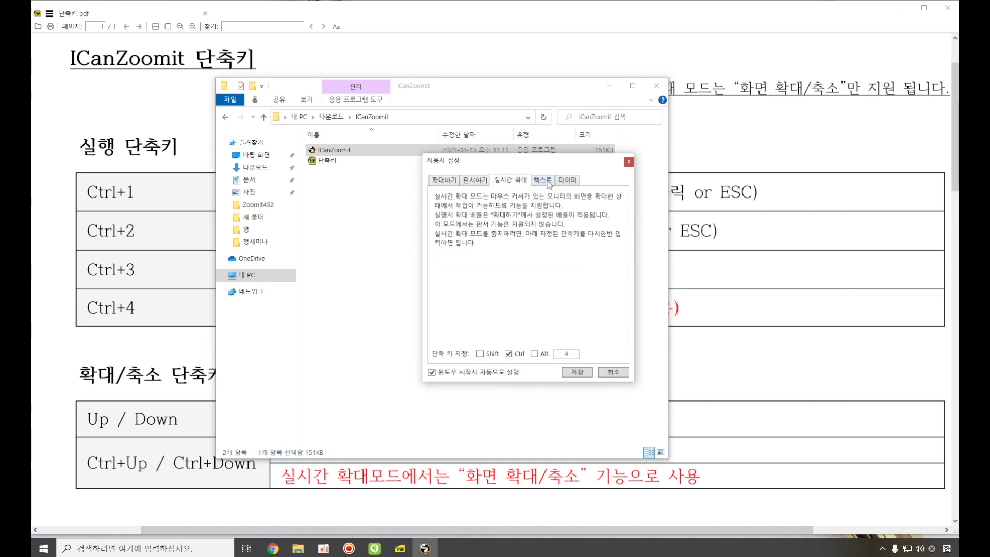
{"action": "left_click", "coordinate": [545, 181]}
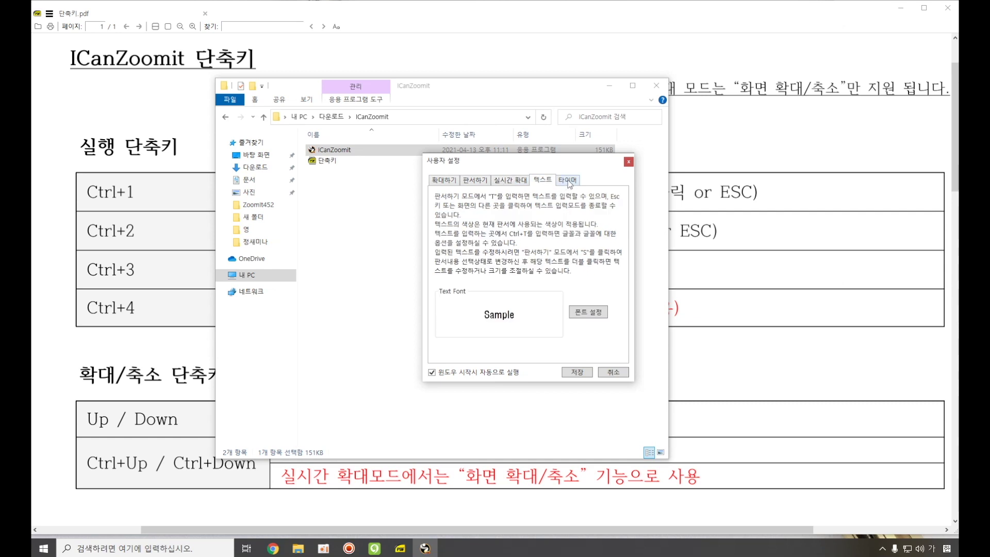
{"action": "left_click", "coordinate": [571, 181]}
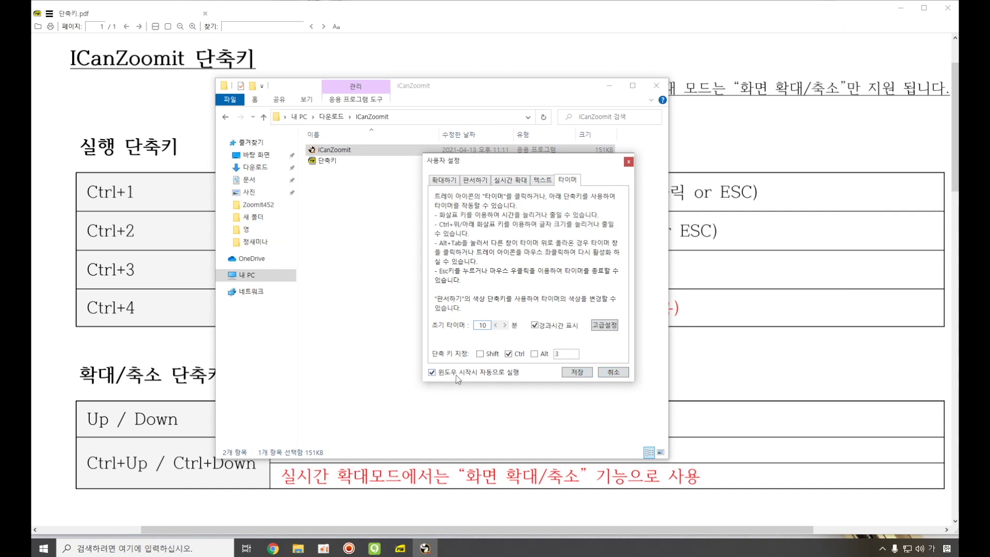
{"action": "left_click", "coordinate": [577, 373]}
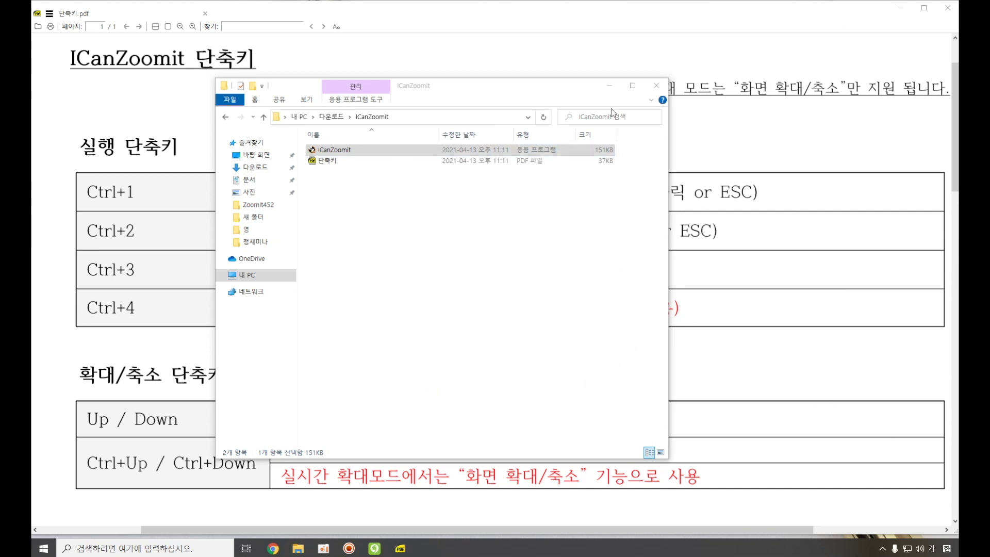
Step: Close the folder window and, in drawing mode, box the 실행 단축키 key column and the Ctrl+1 and Ctrl+2 entries in red
{"action": "left_click", "coordinate": [657, 85]}
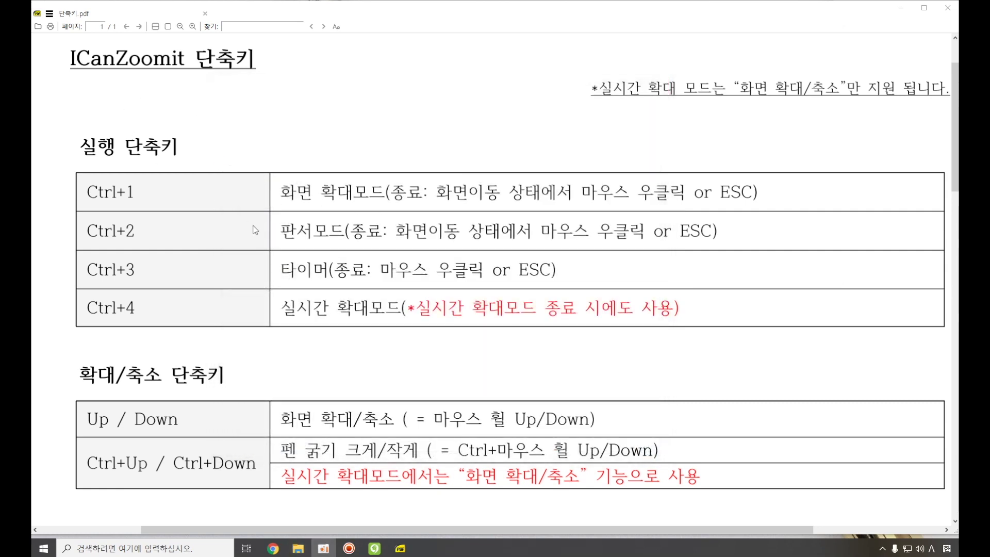
{"action": "left_click_drag", "start_coordinate": [177, 233], "coordinate": [181, 235]}
{"action": "key", "text": "ctrl+2"}
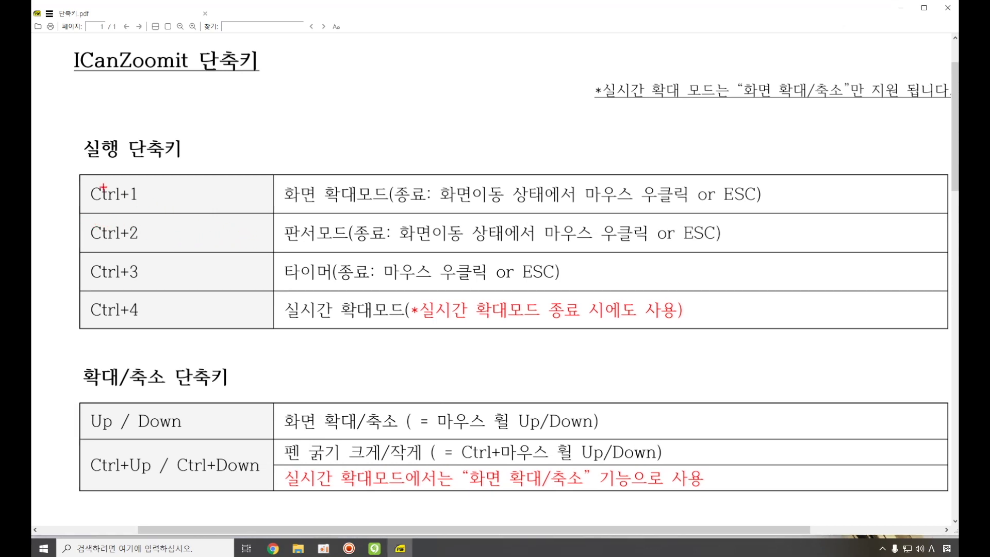
{"action": "left_click_drag", "start_coordinate": [59, 122], "coordinate": [210, 343]}
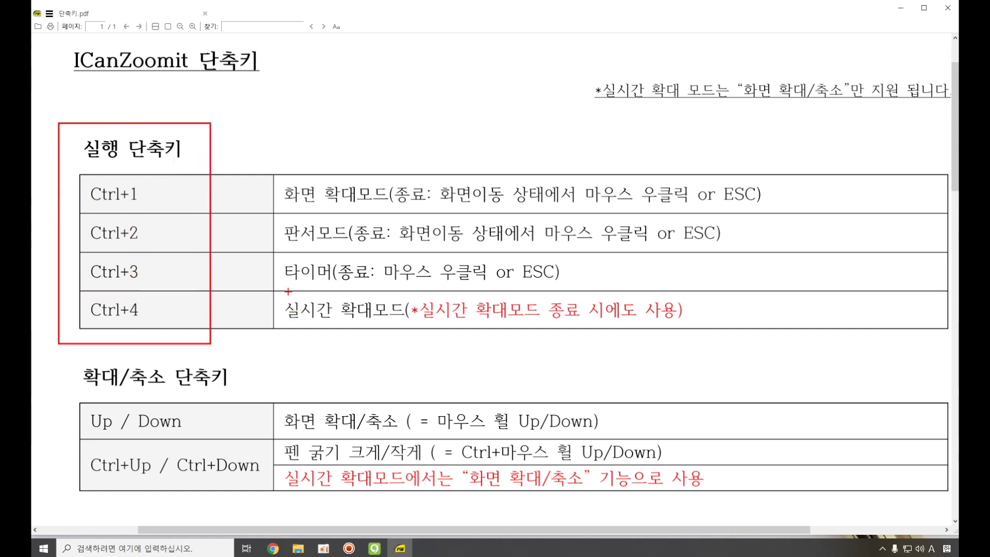
{"action": "left_click_drag", "start_coordinate": [88, 181], "coordinate": [145, 246]}
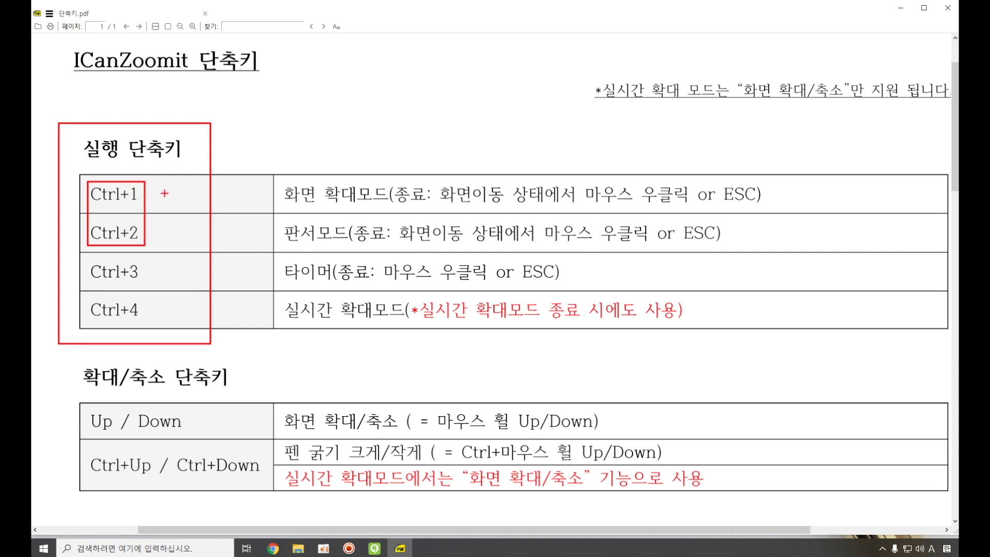
Step: Draw red arrows from Ctrl+1 and Ctrl+2 to their descriptions, and box 화면 확대모드 and 판서모드
{"action": "left_click_drag", "start_coordinate": [166, 193], "coordinate": [280, 192]}
{"action": "left_click_drag", "start_coordinate": [170, 234], "coordinate": [273, 233]}
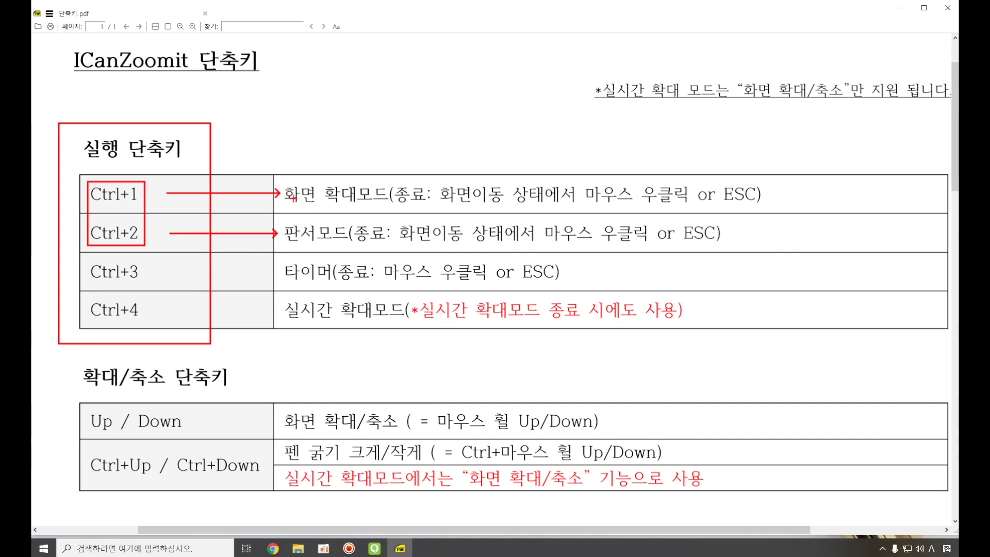
{"action": "mouse_move", "coordinate": [282, 179]}
{"action": "left_mouse_down"}
{"action": "mouse_move", "coordinate": [358, 208]}
{"action": "mouse_move", "coordinate": [393, 209]}
{"action": "left_mouse_up"}
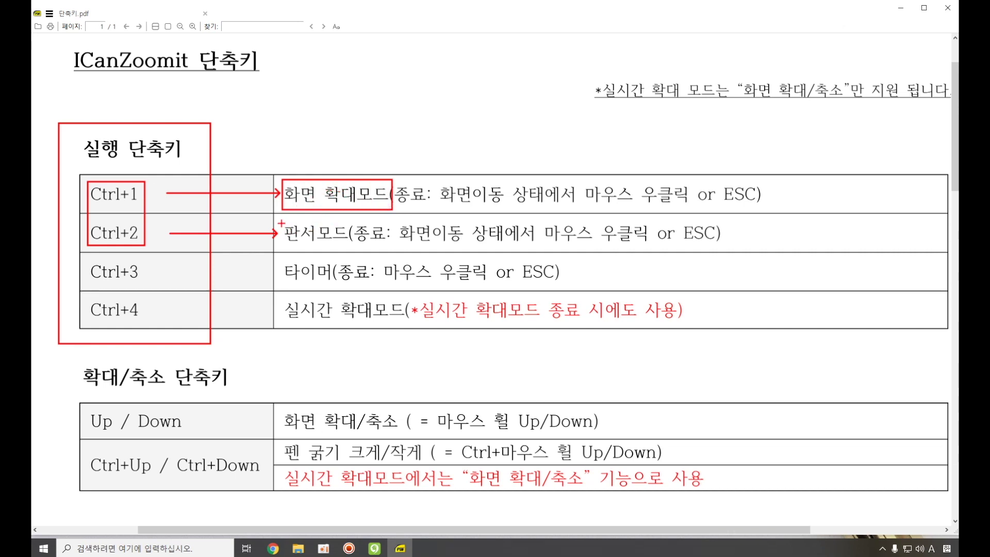
{"action": "left_click_drag", "start_coordinate": [281, 223], "coordinate": [352, 247]}
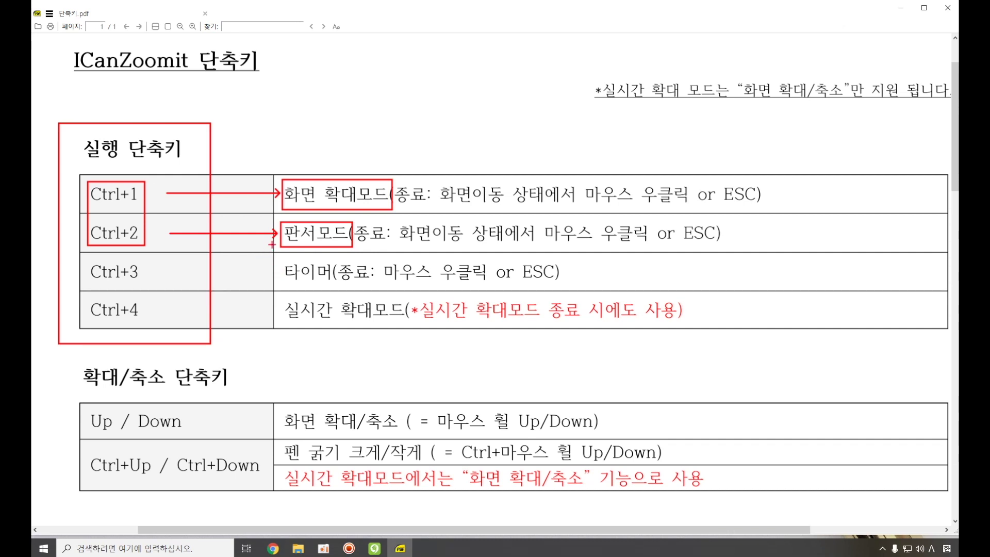
Step: In drawing mode on the 기능 단축키 table, draw red rectangles around Ctrl and 사각형
{"action": "scroll", "coordinate": [224, 293], "scroll_direction": "down", "scroll_amount": 10}
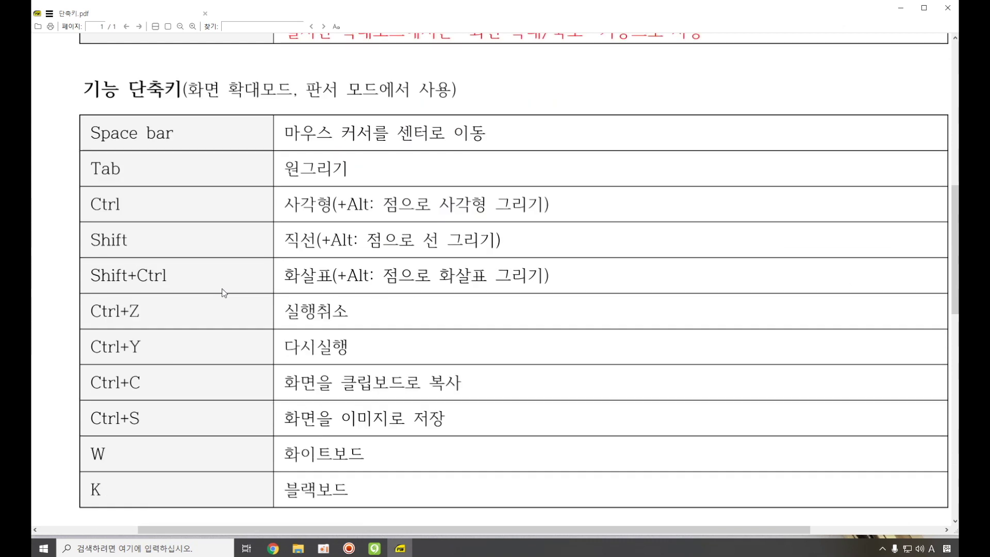
{"action": "scroll", "coordinate": [223, 292], "scroll_direction": "up", "scroll_amount": 1}
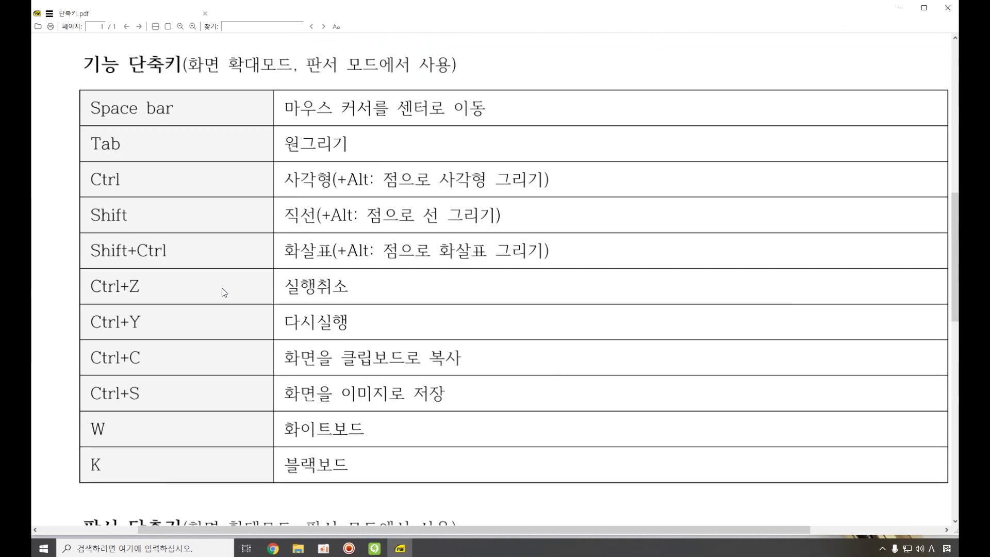
{"action": "key", "text": "ctrl+2"}
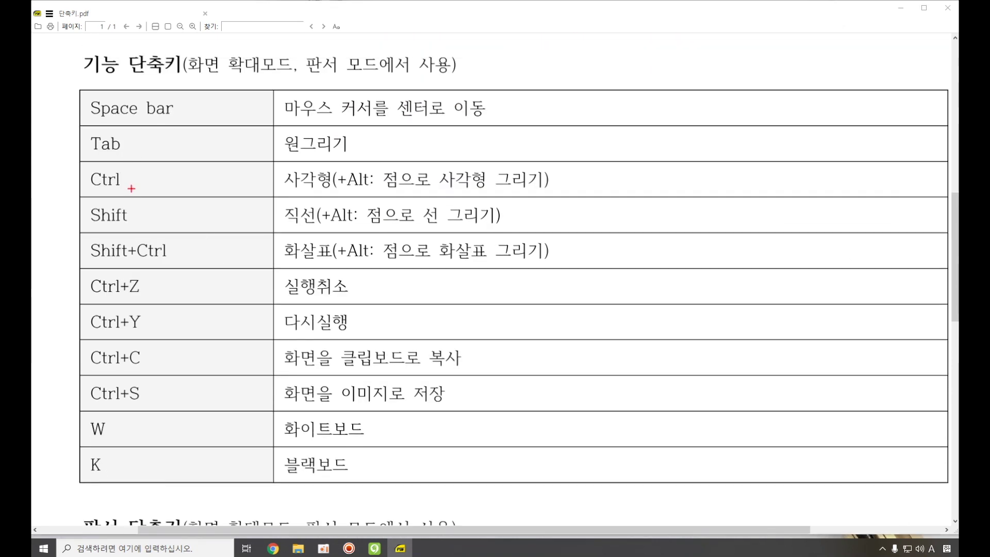
{"action": "left_click_drag", "start_coordinate": [82, 168], "coordinate": [140, 191]}
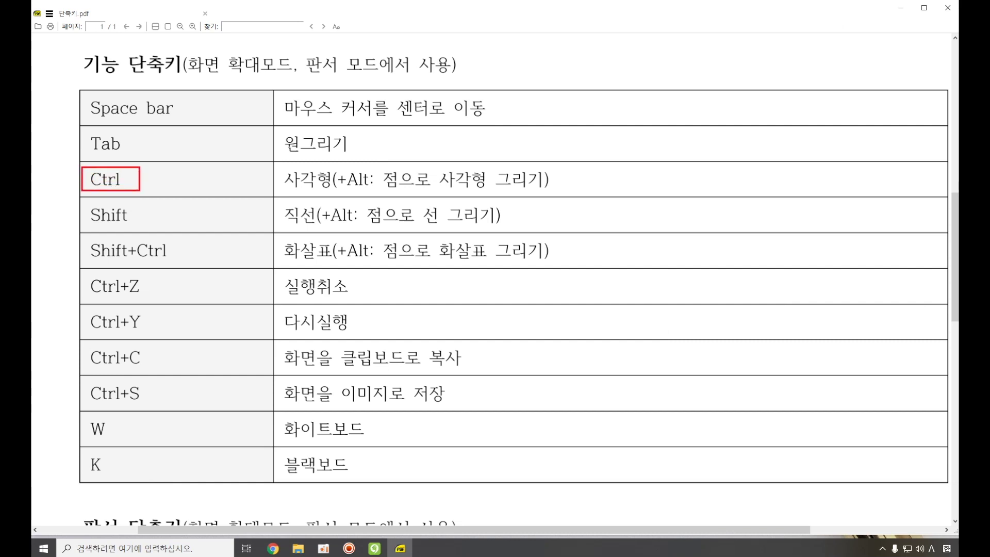
{"action": "left_click_drag", "start_coordinate": [277, 167], "coordinate": [344, 194]}
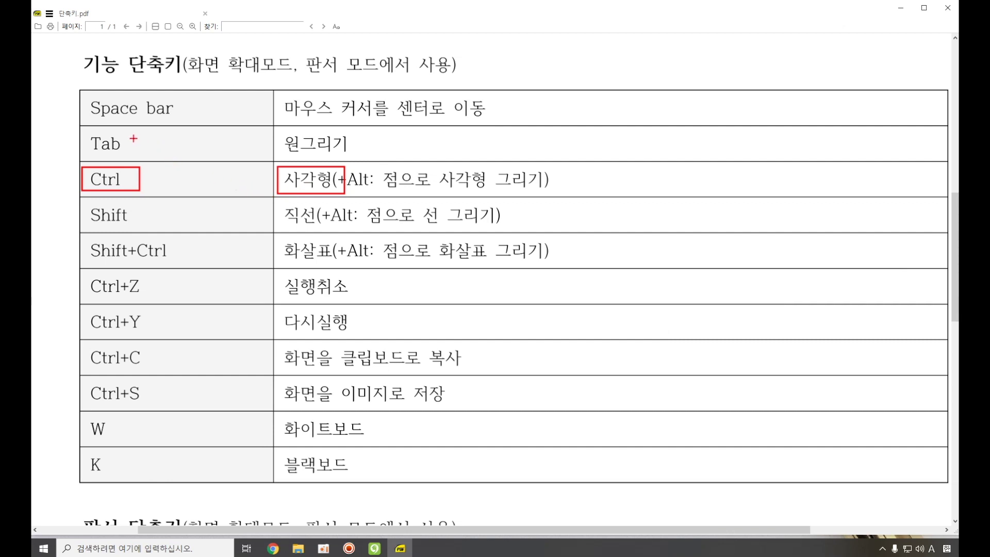
Step: Circle Tab and 원그리기 with ellipses, and draw a straight line beside Shift and an arrow beside Shift+Ctrl
{"action": "left_click_drag", "start_coordinate": [88, 134], "coordinate": [137, 154]}
{"action": "left_click_drag", "start_coordinate": [276, 131], "coordinate": [365, 159]}
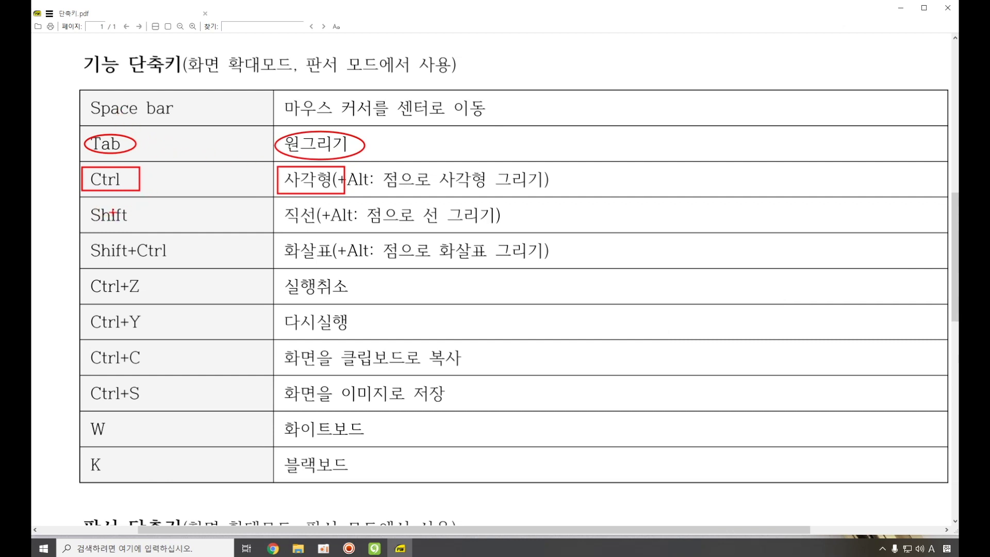
{"action": "left_click_drag", "start_coordinate": [140, 215], "coordinate": [253, 215]}
{"action": "left_click_drag", "start_coordinate": [184, 251], "coordinate": [270, 251]}
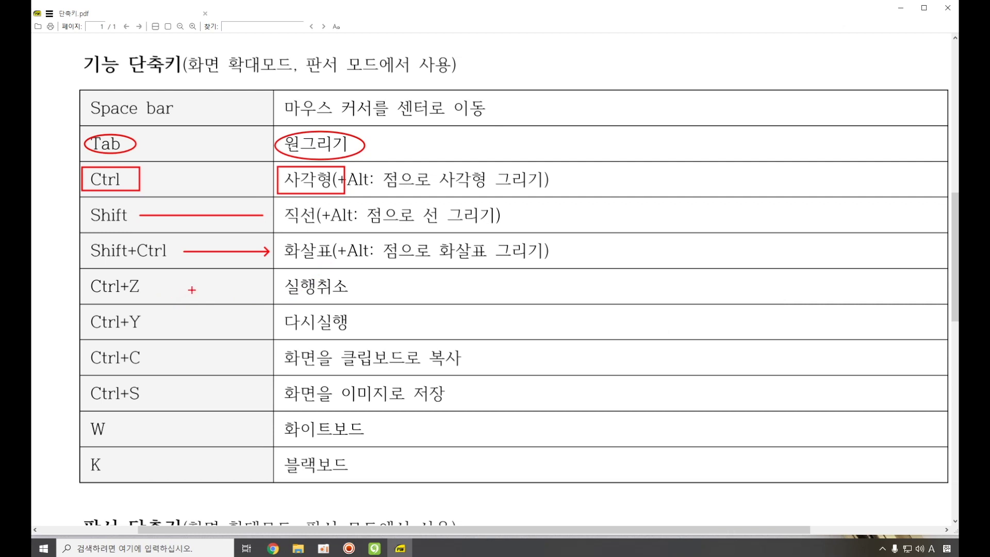
Step: Undo and redo the last mark, and draw a red box around the Ctrl+C and Ctrl+S rows with their descriptions
{"action": "key", "text": "ctrl+z"}
{"action": "key", "text": "ctrl+y"}
{"action": "left_click_drag", "start_coordinate": [85, 347], "coordinate": [467, 408]}
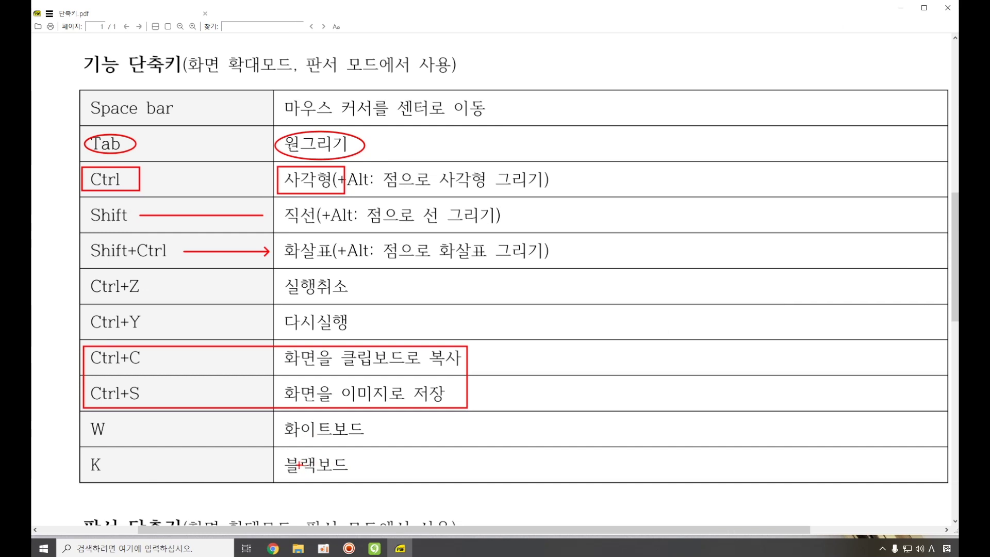
Step: Switch to the whiteboard, draw a freehand red line across it, and exit the drawing mode
{"action": "key", "text": "w"}
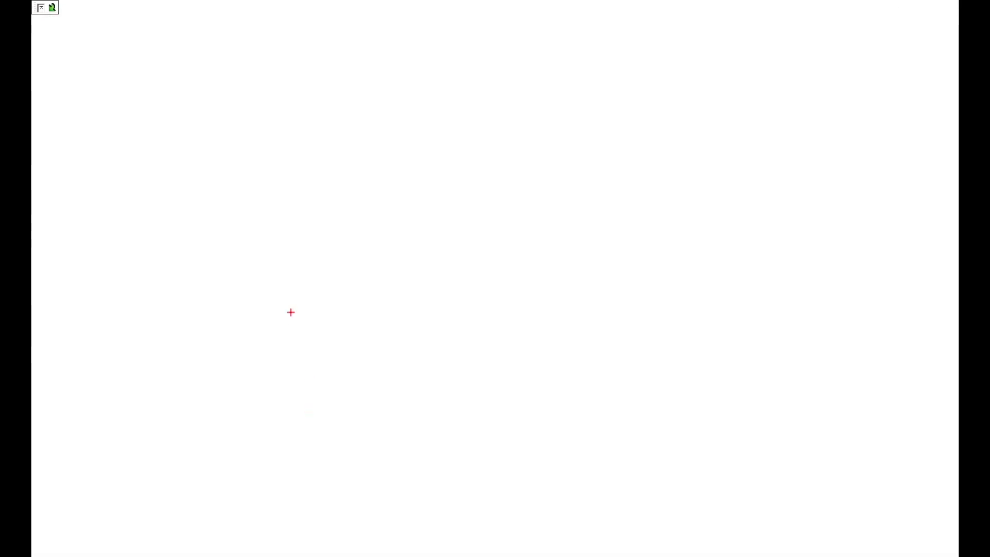
{"action": "mouse_move", "coordinate": [284, 218]}
{"action": "left_mouse_down"}
{"action": "mouse_move", "coordinate": [403, 317]}
{"action": "mouse_move", "coordinate": [469, 234]}
{"action": "mouse_move", "coordinate": [706, 246]}
{"action": "left_mouse_up"}
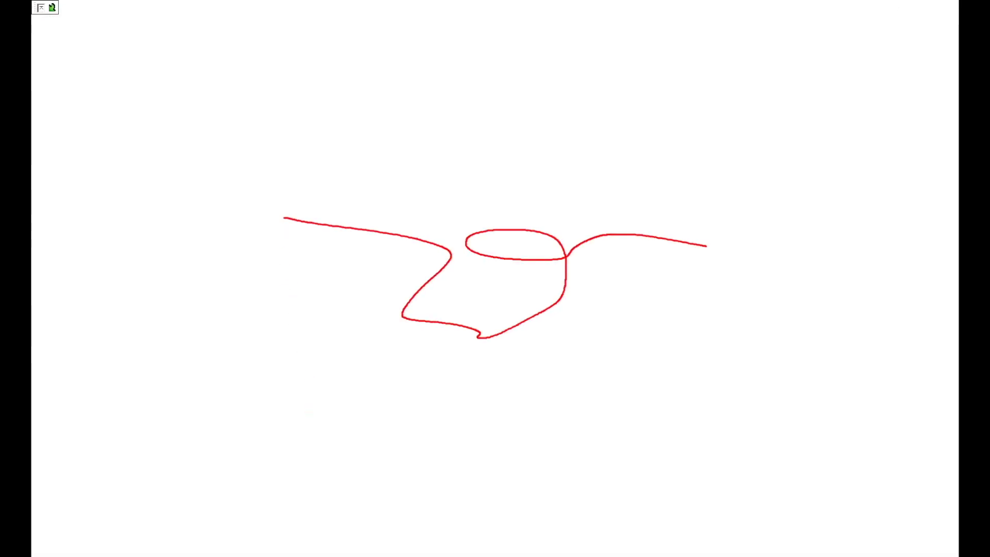
{"action": "key", "text": "Escape"}
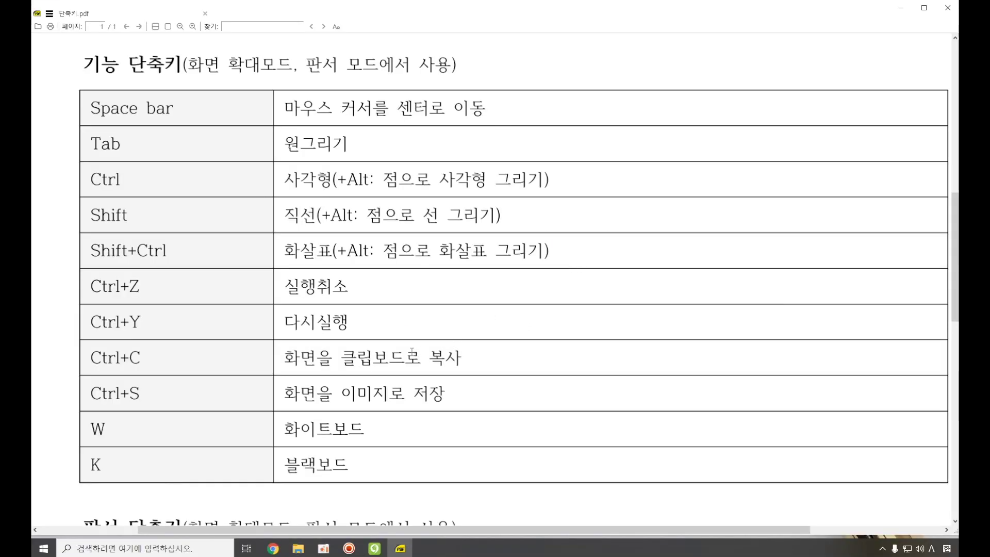
Step: Switch to the blackboard, draw a freehand red scribble on it, and exit the drawing mode
{"action": "key", "text": "k"}
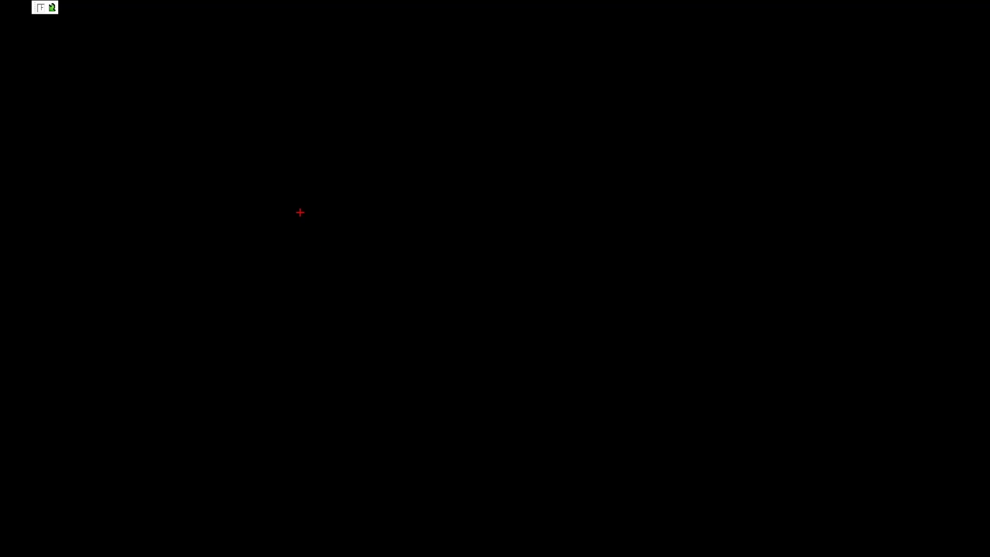
{"action": "mouse_move", "coordinate": [294, 185]}
{"action": "left_mouse_down"}
{"action": "mouse_move", "coordinate": [347, 221]}
{"action": "mouse_move", "coordinate": [614, 213]}
{"action": "mouse_move", "coordinate": [521, 291]}
{"action": "left_mouse_up"}
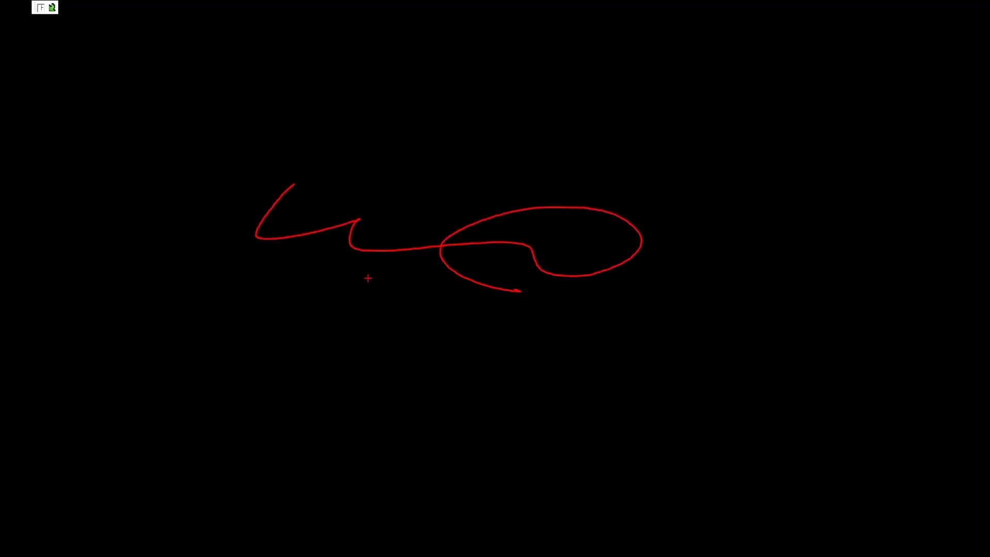
{"action": "key", "text": "Escape"}
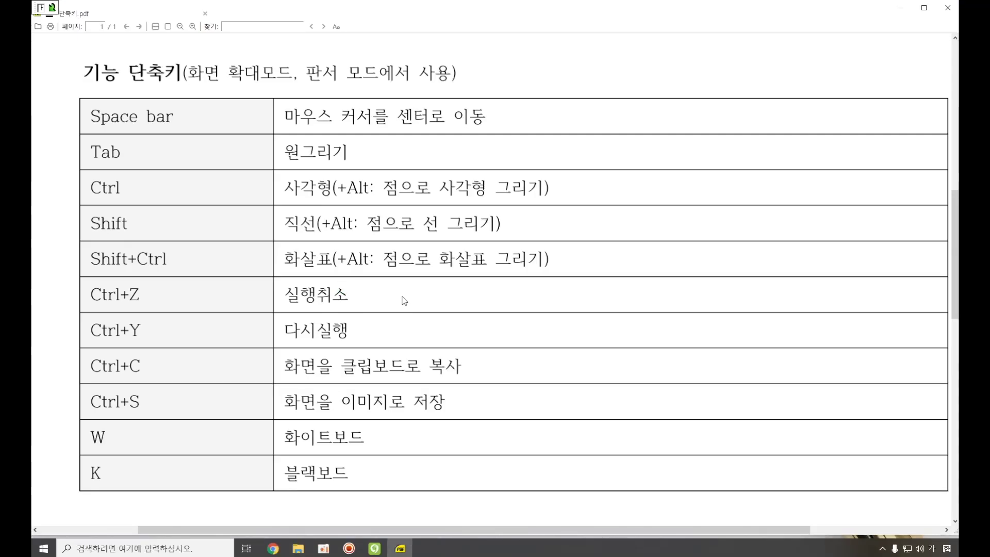
Step: Look at the 판서 단축키 section of the shortcut document
{"action": "scroll", "coordinate": [393, 325], "scroll_direction": "down", "scroll_amount": 4}
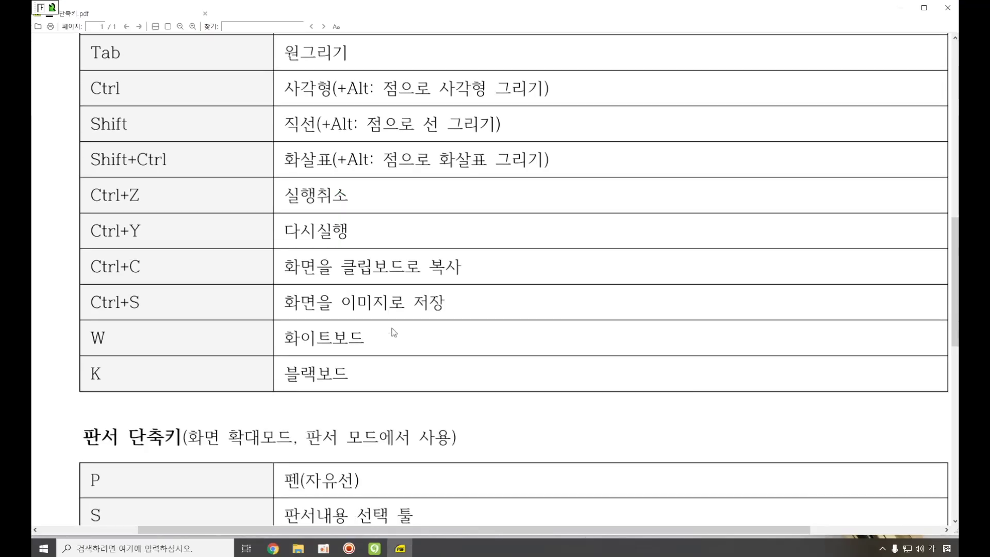
{"action": "scroll", "coordinate": [393, 332], "scroll_direction": "down", "scroll_amount": 2}
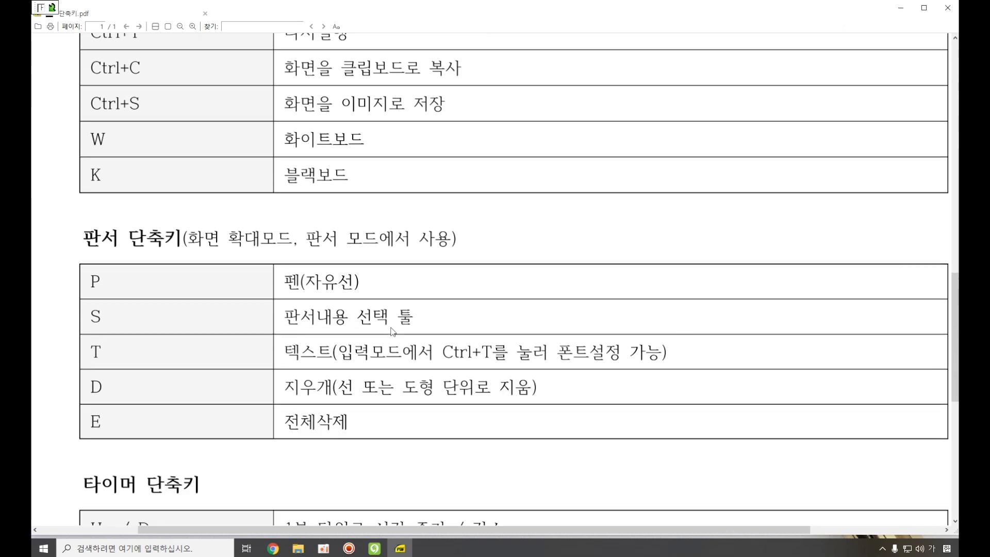
{"action": "scroll", "coordinate": [392, 331], "scroll_direction": "down", "scroll_amount": 1}
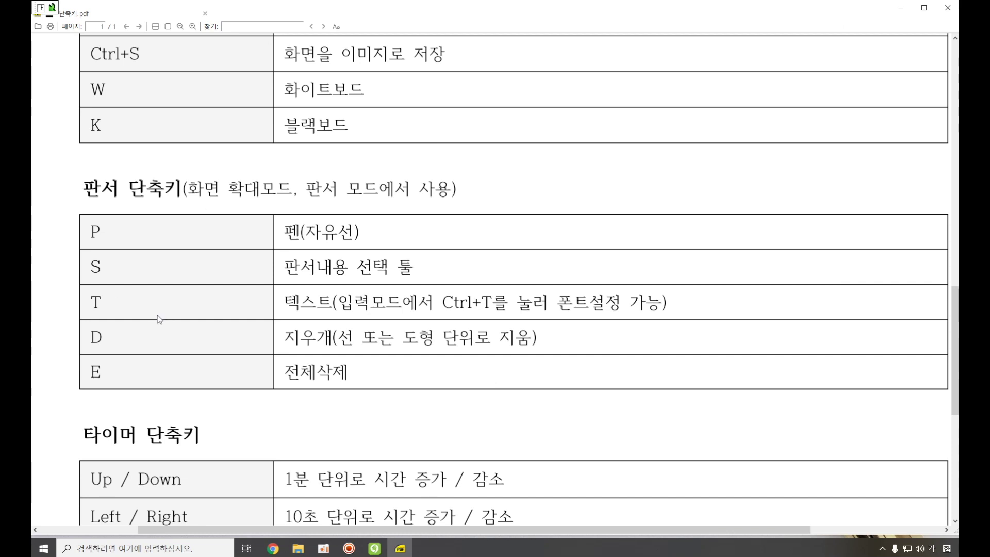
Step: Enter drawing mode and place the red text "한글이 입력이 된다." beside the T shortcut
{"action": "key", "text": "ctrl+2"}
{"action": "key", "text": "t"}
{"action": "left_click", "coordinate": [122, 301]}
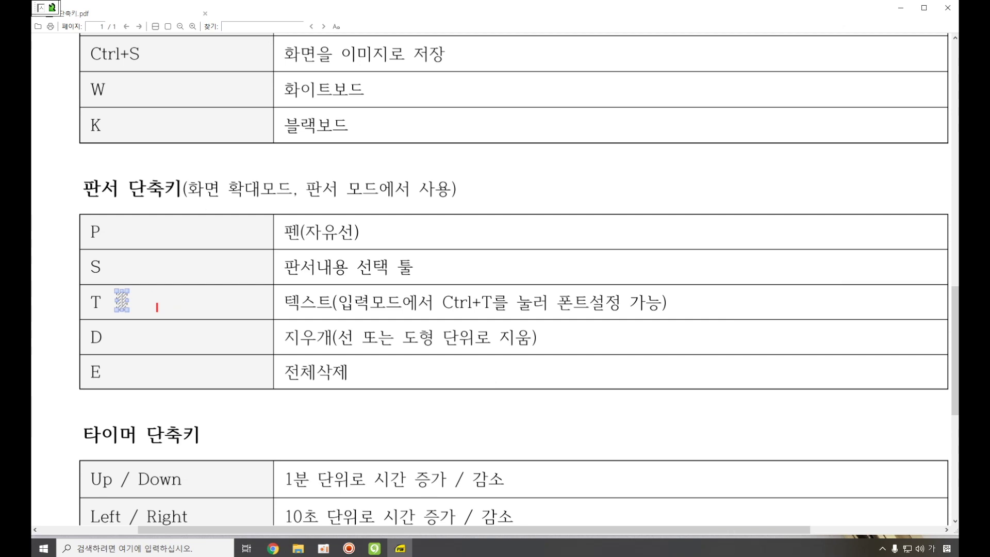
{"action": "type", "text": "asd"}
{"action": "key", "text": "BackSpace"}
{"action": "key", "text": "BackSpace"}
{"action": "key", "text": "BackSpace"}
{"action": "type", "text": "한"}
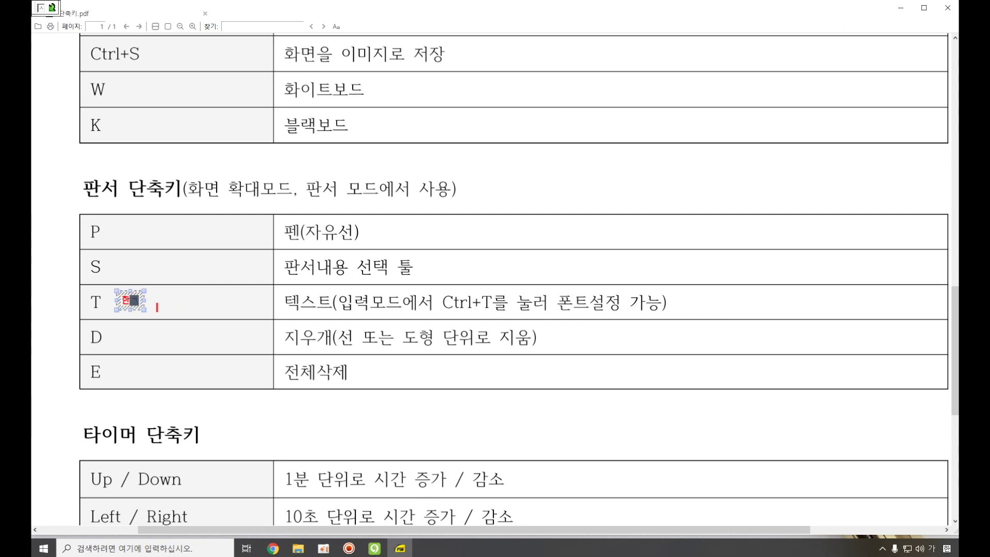
{"action": "type", "text": "글이 입력이 된다."}
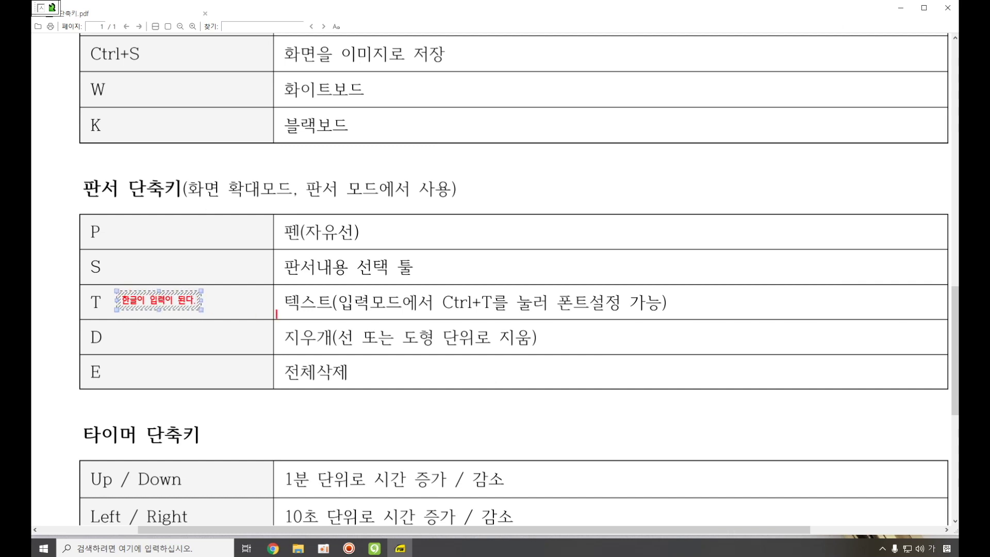
{"action": "left_click", "coordinate": [247, 311]}
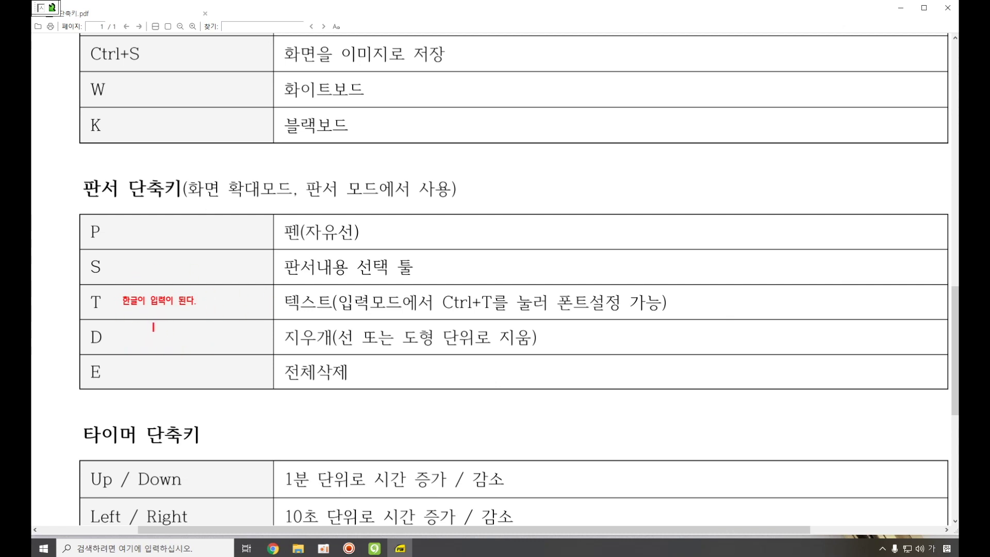
Step: Erase the red text with the eraser, restore it with undo, and clear all annotations at once
{"action": "key", "text": "d"}
{"action": "left_click", "coordinate": [154, 312]}
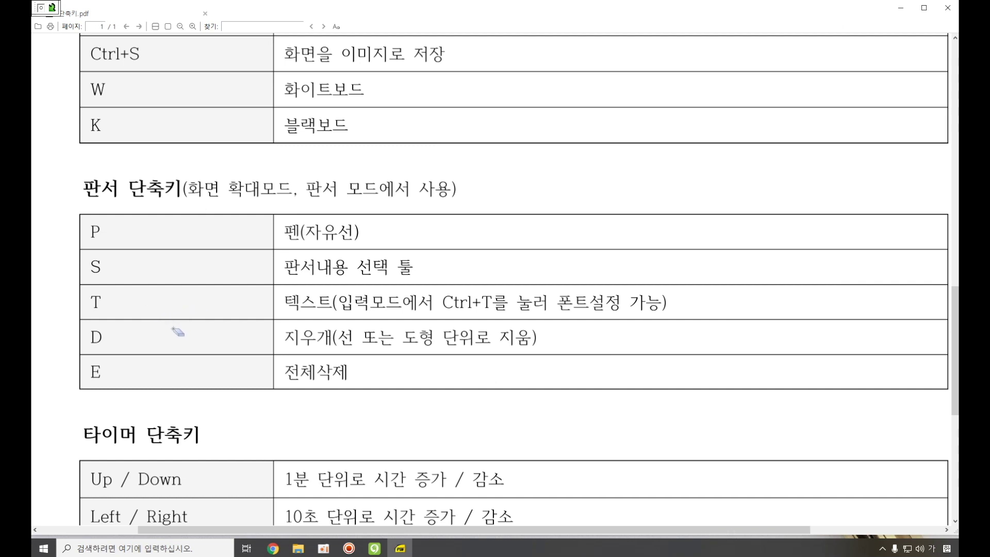
{"action": "key", "text": "ctrl+z"}
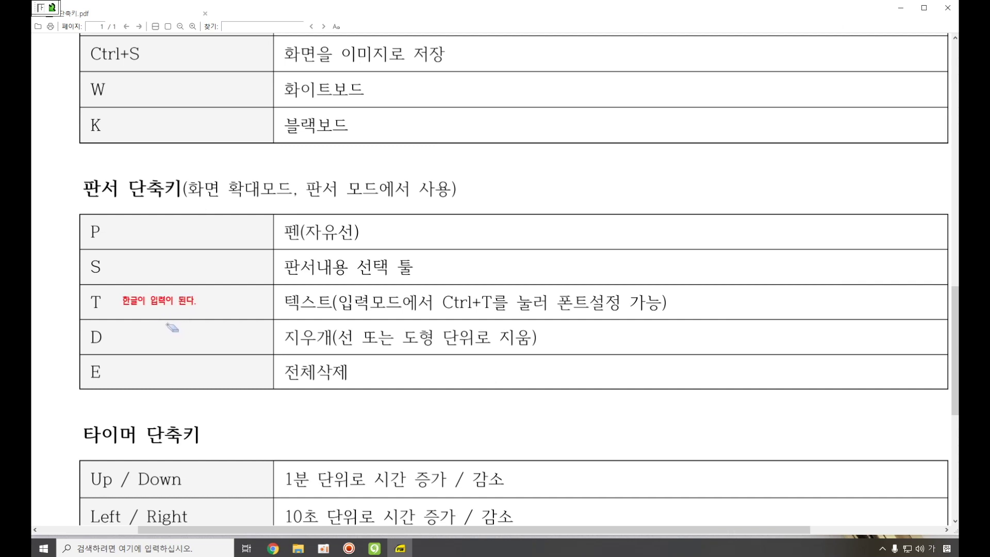
{"action": "key", "text": "t"}
{"action": "key", "text": "e"}
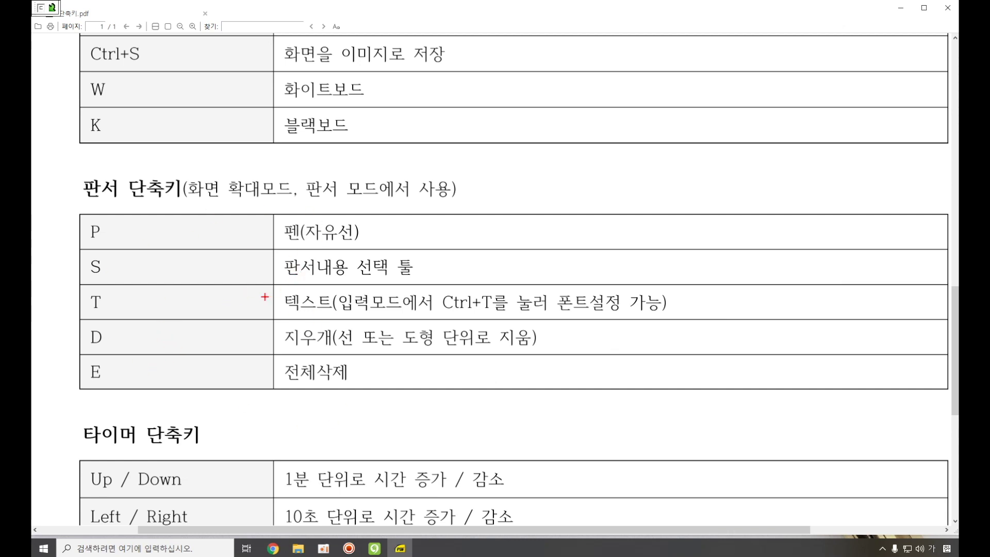
Step: Switch to Naver Map, draw freehand yellow and blue lines near 스타벅스, and clear all the marks
{"action": "key", "text": "alt+Tab"}
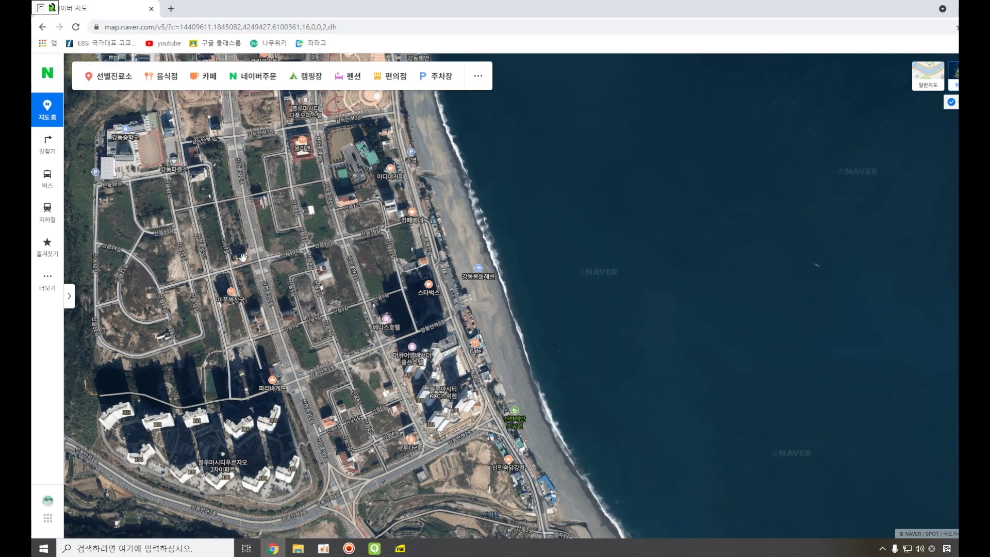
{"action": "scroll", "coordinate": [408, 305], "scroll_direction": "up", "scroll_amount": 1}
{"action": "scroll", "coordinate": [410, 305], "scroll_direction": "down", "scroll_amount": 1}
{"action": "key", "text": "ctrl+2"}
{"action": "left_click", "coordinate": [423, 303]}
{"action": "key", "text": "b"}
{"action": "left_click_drag", "start_coordinate": [423, 331], "coordinate": [551, 343]}
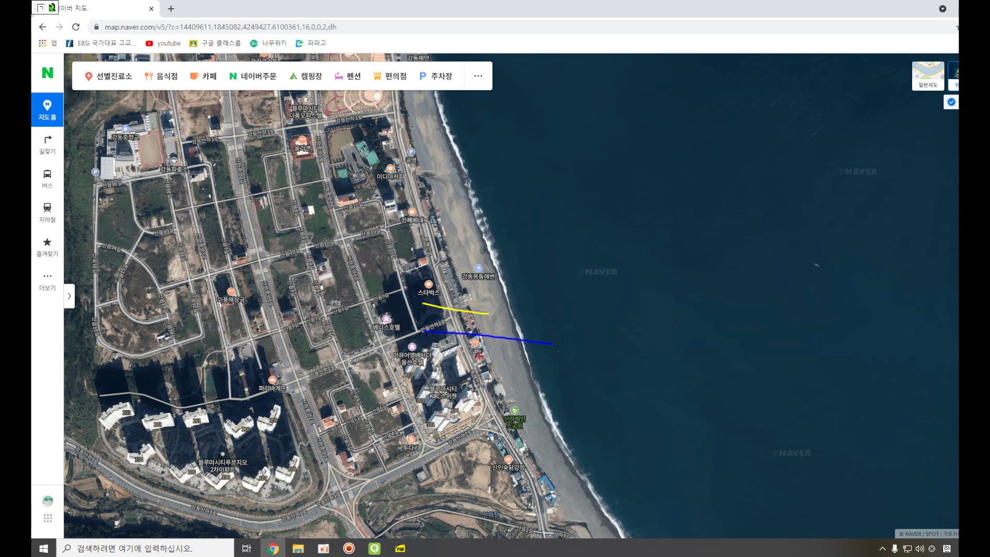
{"action": "left_click_drag", "start_coordinate": [431, 355], "coordinate": [509, 359]}
{"action": "key", "text": "e"}
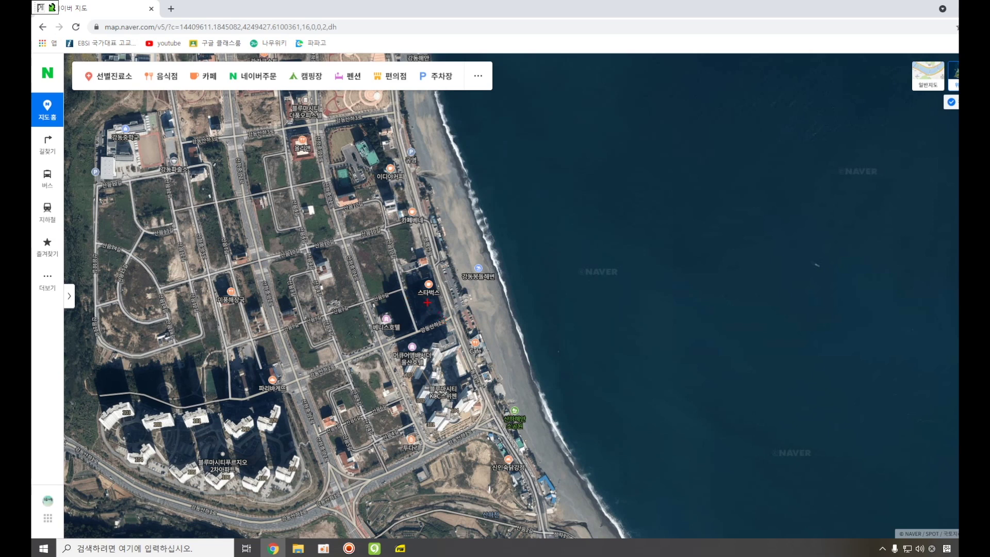
Step: Draw red boxes around 스타벅스, 카페베네 and 이디야커피, with a straight red line along each side of the three cafes
{"action": "mouse_move", "coordinate": [442, 298]}
{"action": "left_mouse_down"}
{"action": "mouse_move", "coordinate": [396, 270]}
{"action": "mouse_move", "coordinate": [449, 307]}
{"action": "left_mouse_up"}
{"action": "left_click_drag", "start_coordinate": [386, 201], "coordinate": [440, 237]}
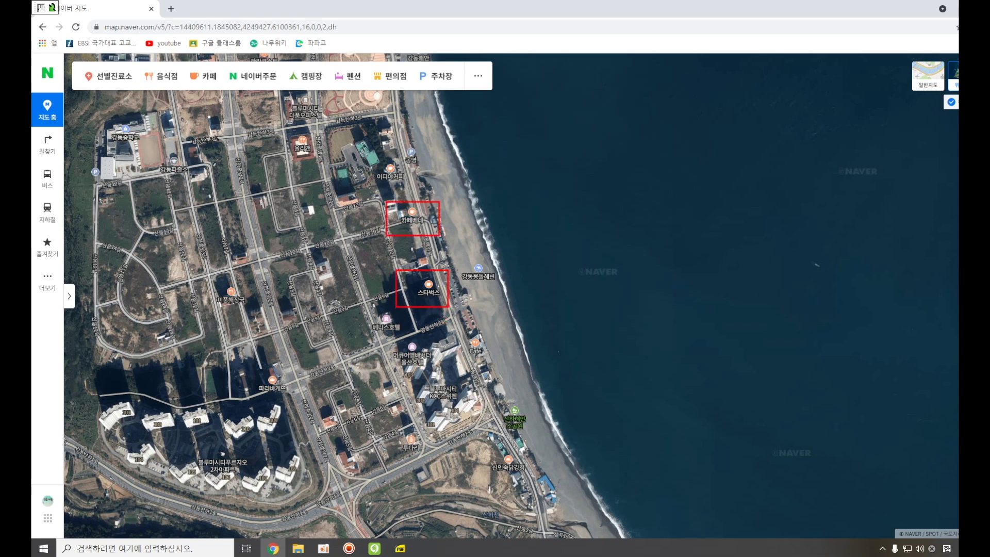
{"action": "mouse_move", "coordinate": [362, 147]}
{"action": "left_mouse_down"}
{"action": "mouse_move", "coordinate": [410, 184]}
{"action": "mouse_move", "coordinate": [424, 162]}
{"action": "mouse_move", "coordinate": [477, 312]}
{"action": "left_mouse_up"}
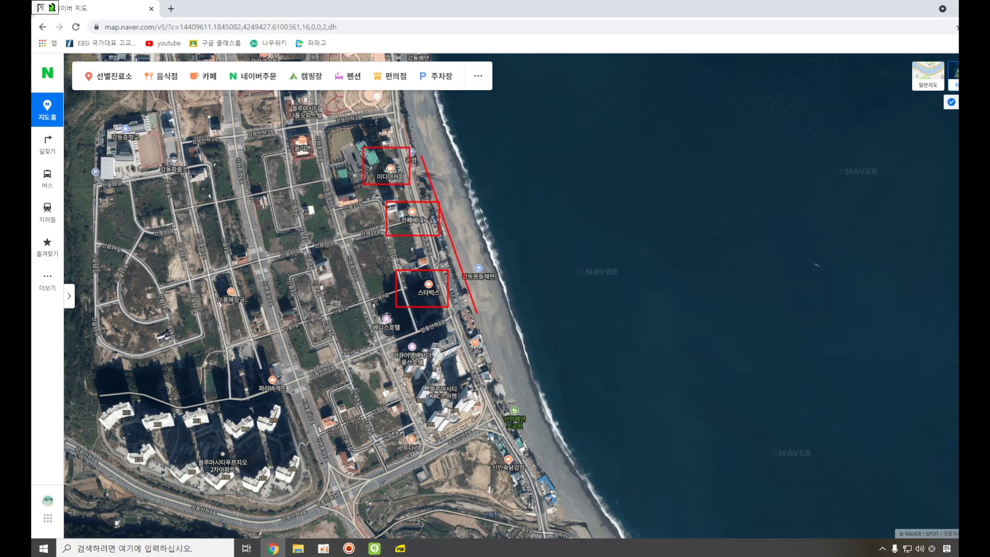
{"action": "left_click_drag", "start_coordinate": [370, 196], "coordinate": [406, 317]}
Step: Draw two red arrows from each of the three boxed cafes toward the sea, and exit the drawing mode
{"action": "left_click_drag", "start_coordinate": [441, 283], "coordinate": [566, 219]}
{"action": "left_click_drag", "start_coordinate": [442, 283], "coordinate": [614, 308]}
{"action": "left_click_drag", "start_coordinate": [415, 211], "coordinate": [548, 149]}
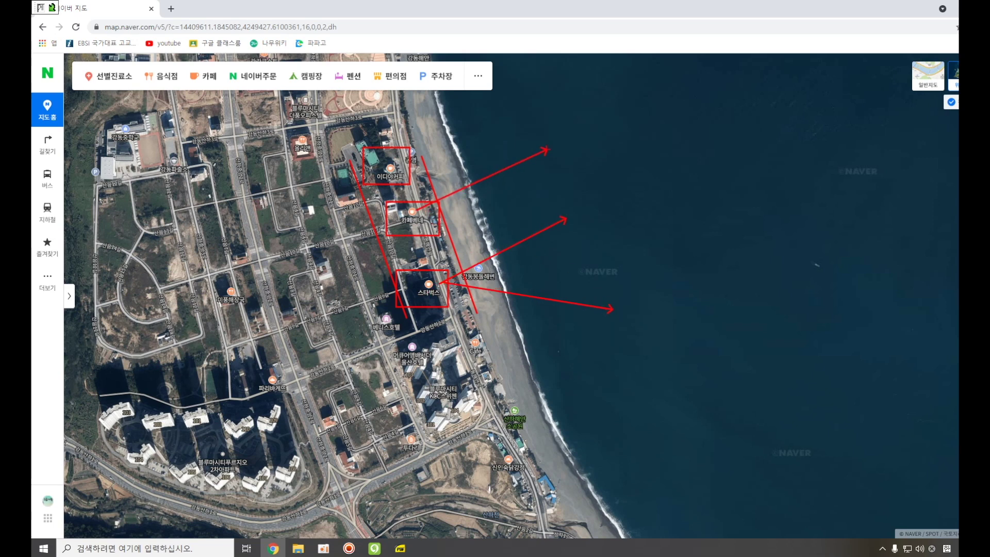
{"action": "left_click_drag", "start_coordinate": [416, 213], "coordinate": [532, 212]}
{"action": "left_click_drag", "start_coordinate": [401, 170], "coordinate": [475, 118]}
{"action": "left_click_drag", "start_coordinate": [402, 169], "coordinate": [485, 165]}
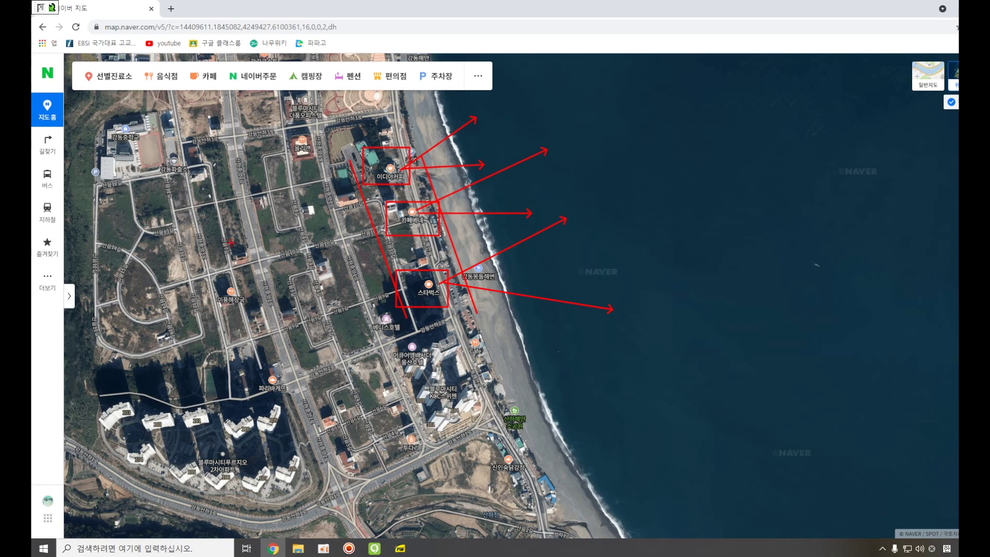
{"action": "key", "text": "Escape"}
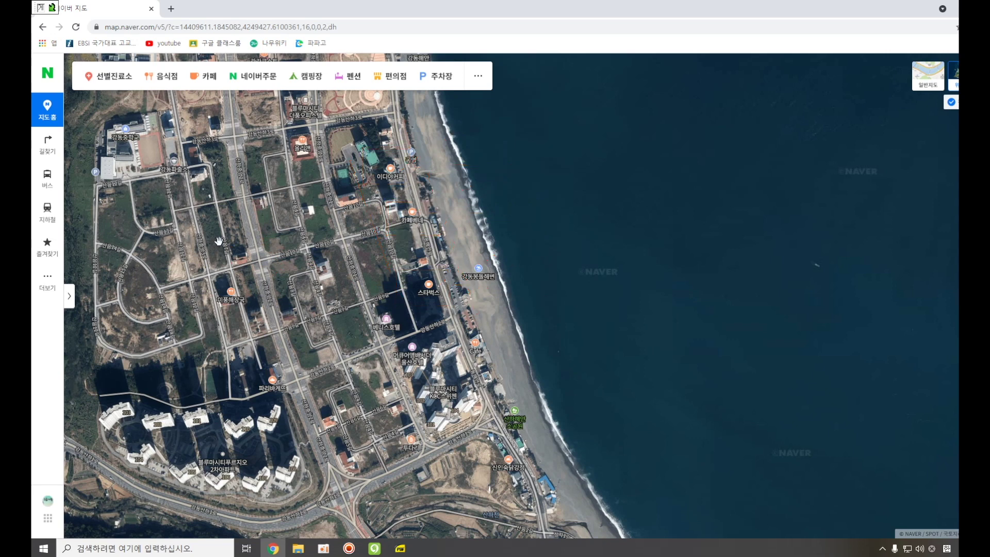
Step: Enter drawing mode and circle 강동중학교, 블루마시티푸르지오 2차아파트 and KCC스위첸 in freehand red
{"action": "key", "text": "ctrl+2"}
{"action": "mouse_move", "coordinate": [150, 153]}
{"action": "left_mouse_down"}
{"action": "mouse_move", "coordinate": [107, 152]}
{"action": "mouse_move", "coordinate": [147, 115]}
{"action": "mouse_move", "coordinate": [153, 152]}
{"action": "mouse_move", "coordinate": [132, 156]}
{"action": "left_mouse_up"}
{"action": "mouse_move", "coordinate": [252, 480]}
{"action": "left_mouse_down"}
{"action": "mouse_move", "coordinate": [199, 484]}
{"action": "mouse_move", "coordinate": [261, 445]}
{"action": "mouse_move", "coordinate": [234, 484]}
{"action": "left_mouse_up"}
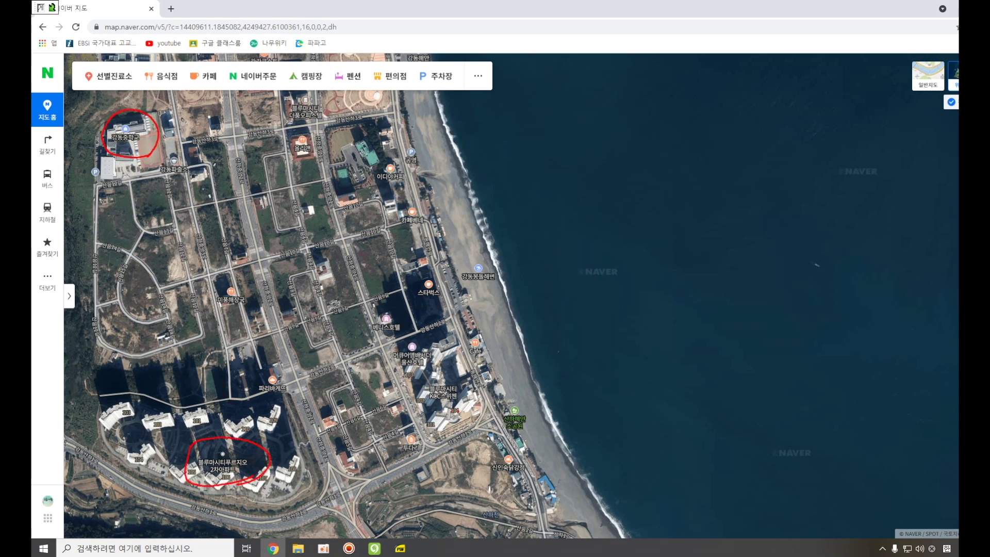
{"action": "mouse_move", "coordinate": [459, 414]}
{"action": "left_mouse_down"}
{"action": "mouse_move", "coordinate": [411, 384]}
{"action": "mouse_move", "coordinate": [474, 392]}
{"action": "mouse_move", "coordinate": [453, 415]}
{"action": "left_mouse_up"}
Step: Outline the area south of KCC스위첸 labelled LH, draw a red line along the beachfront road, and exit the drawing mode
{"action": "left_click_drag", "start_coordinate": [472, 439], "coordinate": [373, 495]}
{"action": "mouse_move", "coordinate": [543, 533]}
{"action": "left_mouse_down"}
{"action": "mouse_move", "coordinate": [510, 464]}
{"action": "mouse_move", "coordinate": [443, 486]}
{"action": "mouse_move", "coordinate": [469, 505]}
{"action": "mouse_move", "coordinate": [502, 498]}
{"action": "left_mouse_up"}
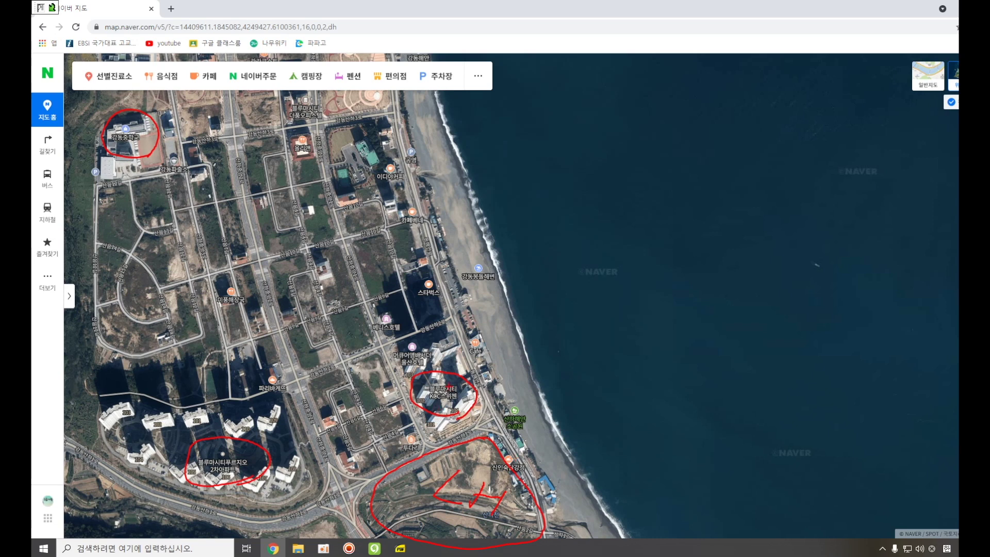
{"action": "left_click_drag", "start_coordinate": [417, 140], "coordinate": [513, 403]}
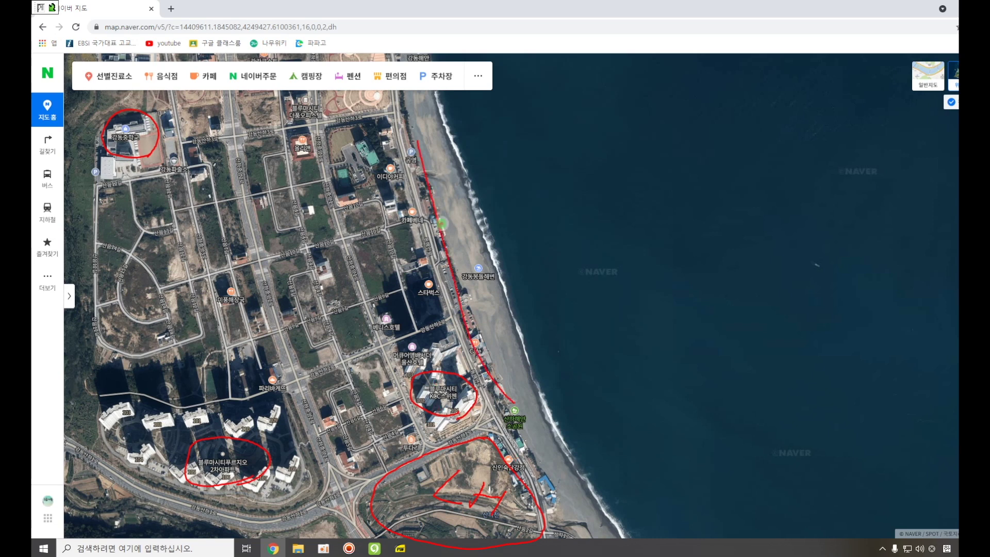
{"action": "key", "text": "Escape"}
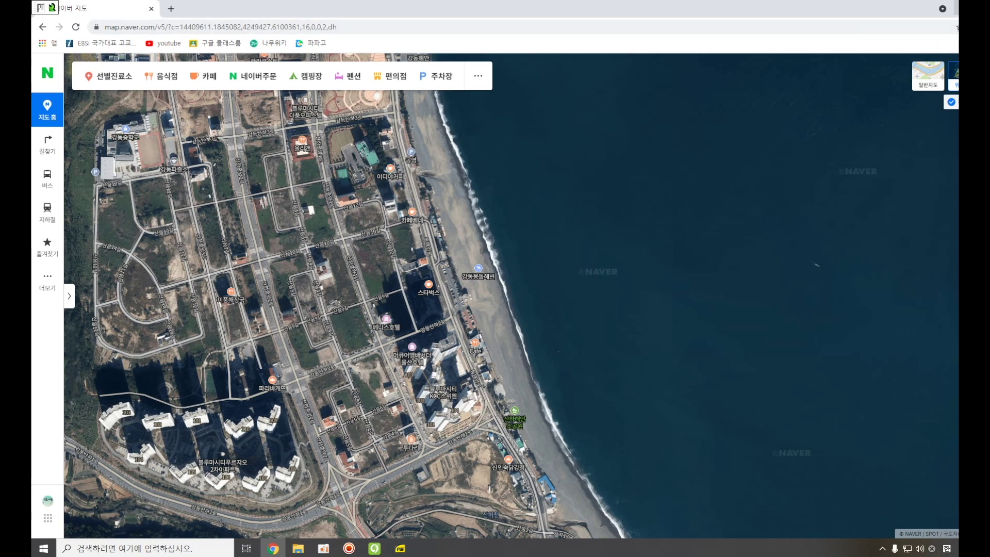
Step: Leave the map, bring up the 계약서작성 window, and look through the lease contract down to its 특약사항 section
{"action": "left_click", "coordinate": [957, 8]}
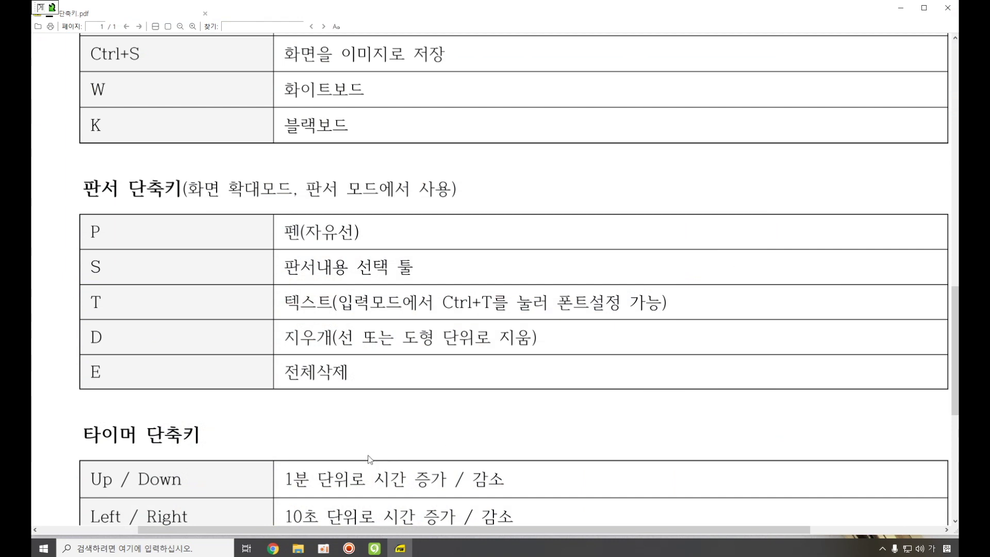
{"action": "mouse_move", "coordinate": [373, 550]}
{"action": "left_click", "coordinate": [343, 495]}
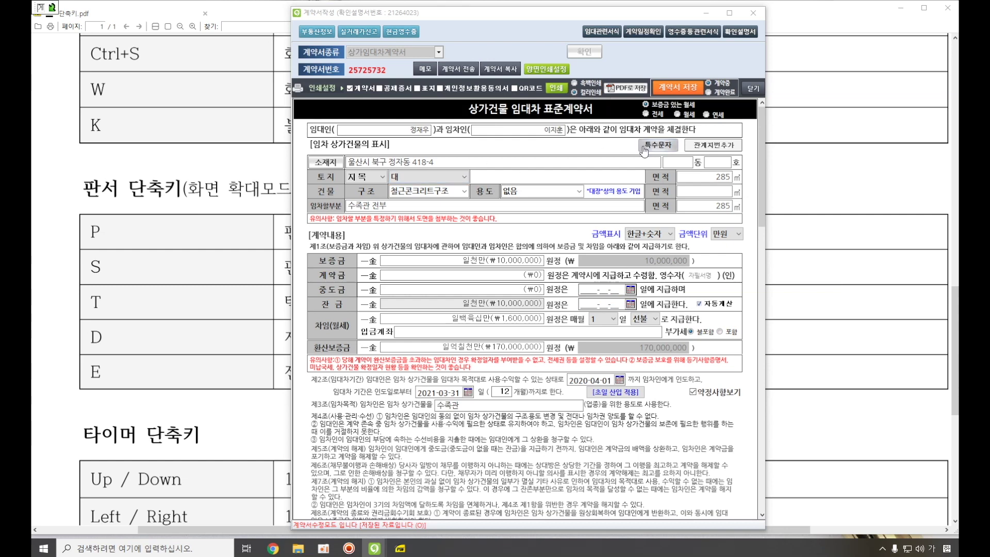
{"action": "scroll", "coordinate": [563, 291], "scroll_direction": "down", "scroll_amount": 3}
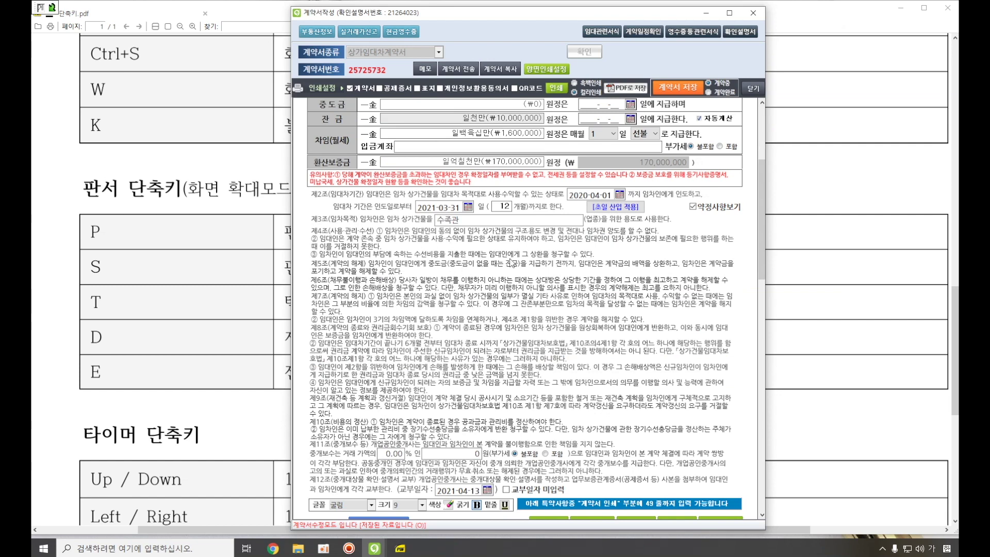
{"action": "left_click", "coordinate": [761, 337]}
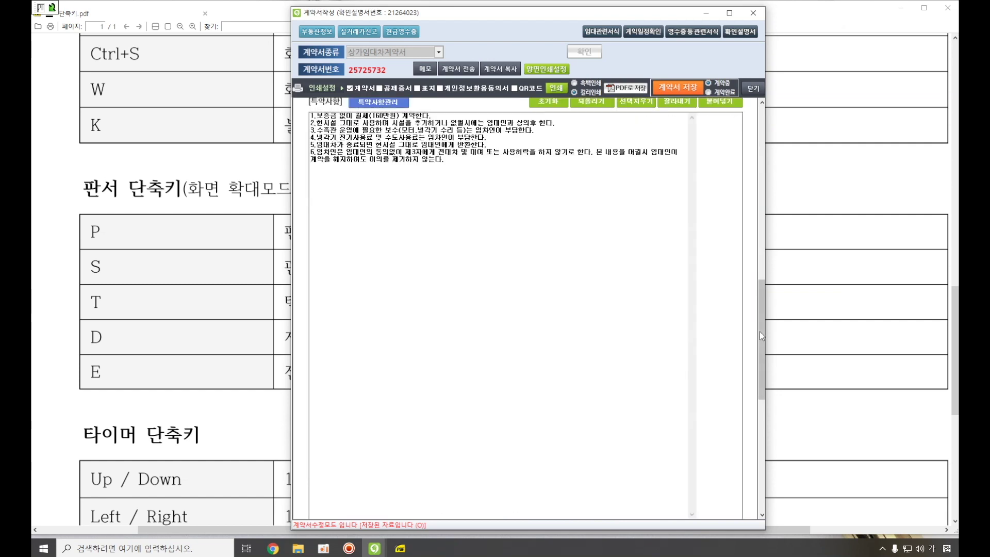
{"action": "left_click", "coordinate": [763, 270]}
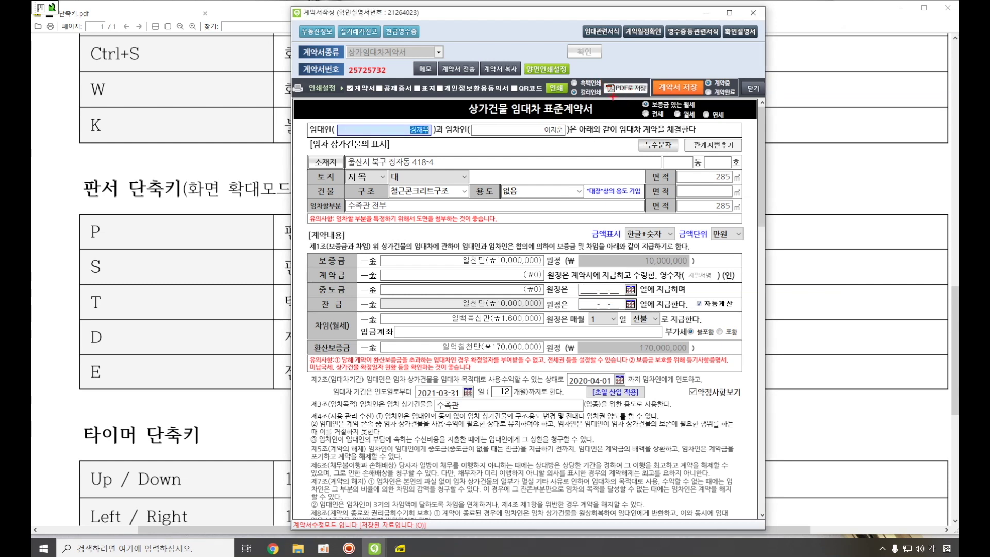
Step: Box the PDF로 저장 option in red on the zoomed contract form, and save the contract as a PDF in 문서, acknowledging the privacy notice
{"action": "key", "text": "Escape"}
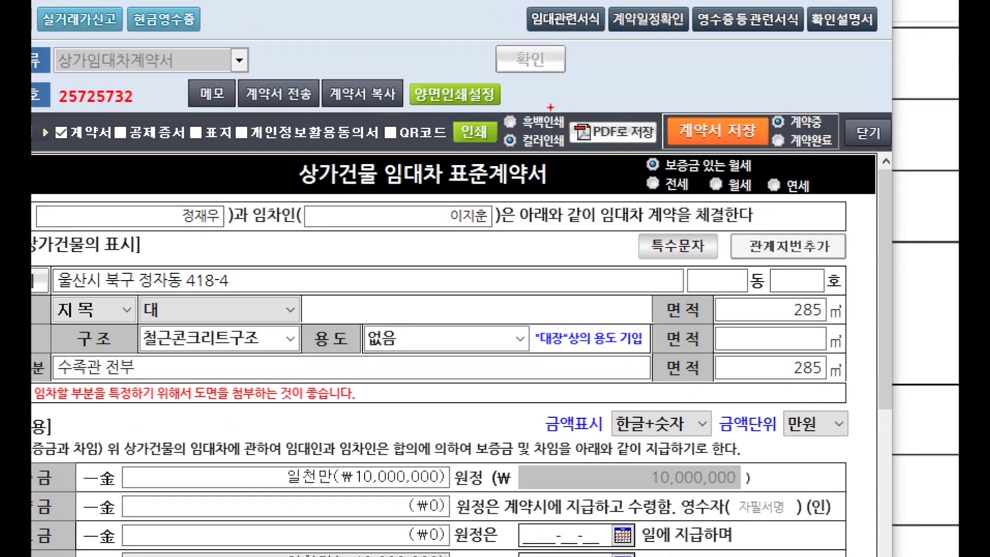
{"action": "mouse_move", "coordinate": [493, 95]}
{"action": "left_mouse_down"}
{"action": "mouse_move", "coordinate": [639, 158]}
{"action": "mouse_move", "coordinate": [668, 157]}
{"action": "left_mouse_up"}
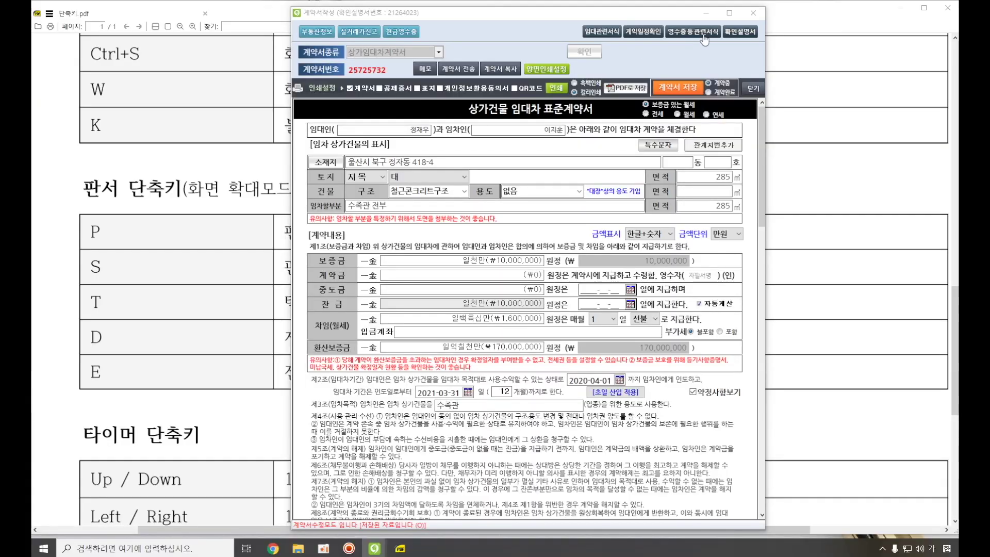
{"action": "left_click", "coordinate": [622, 92]}
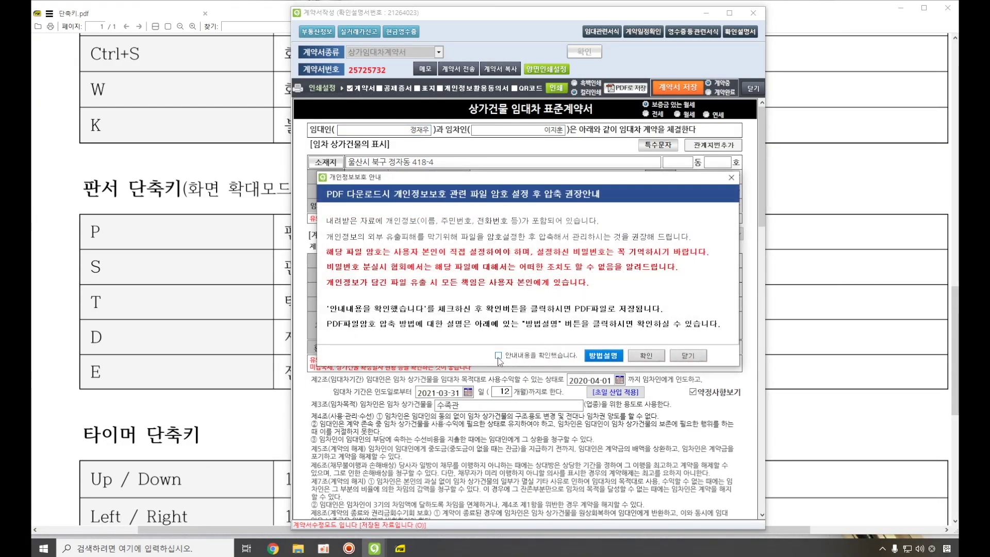
{"action": "left_click", "coordinate": [498, 356]}
{"action": "left_click", "coordinate": [647, 357]}
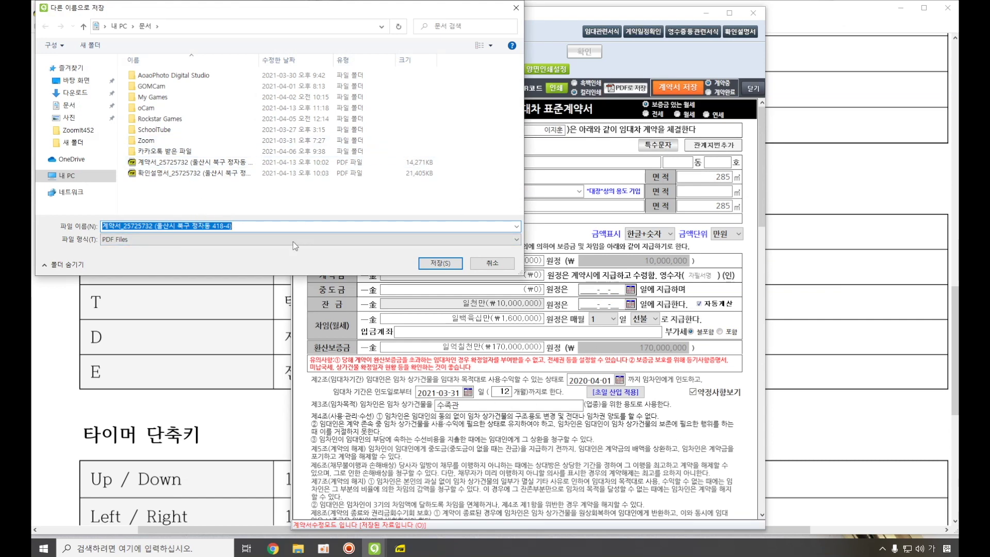
{"action": "left_click", "coordinate": [441, 266]}
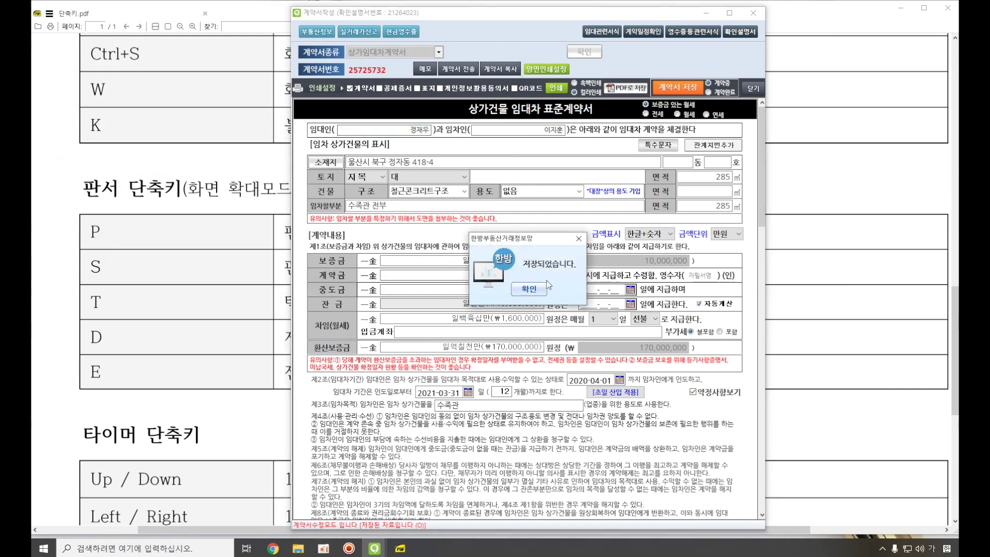
{"action": "left_click", "coordinate": [530, 289]}
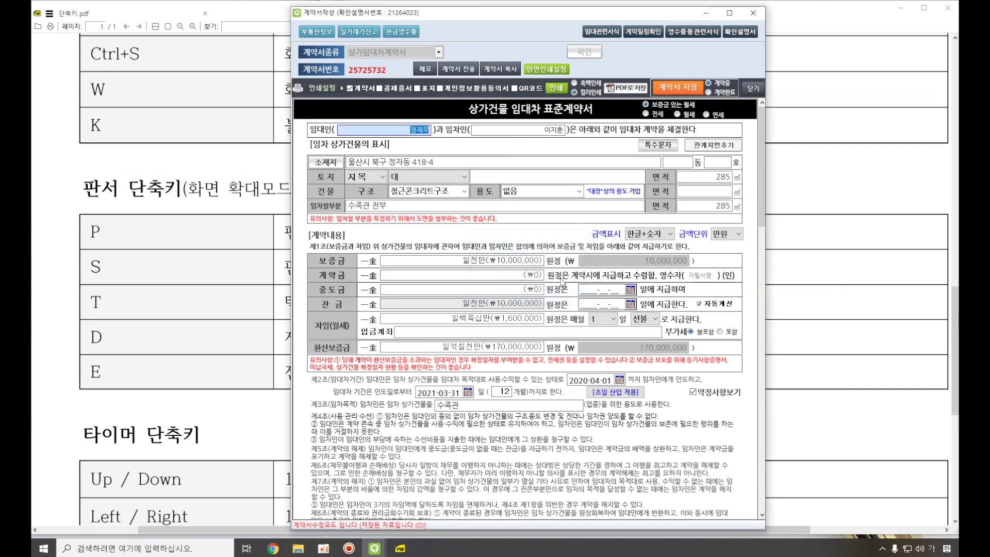
Step: Open the contract's 확인설명서, save it as a PDF in 문서 after acknowledging the privacy notice, and close it
{"action": "left_click", "coordinate": [742, 36]}
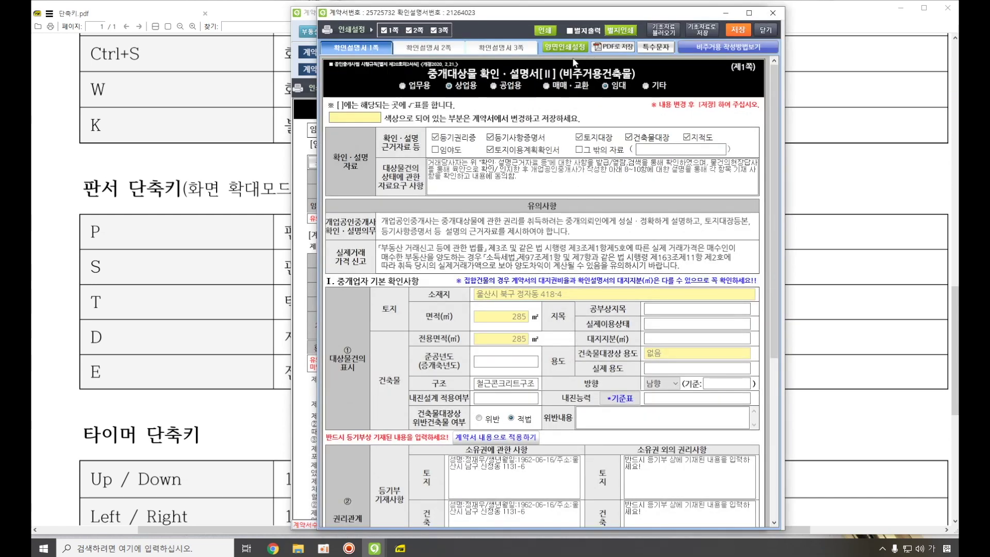
{"action": "left_click", "coordinate": [614, 49]}
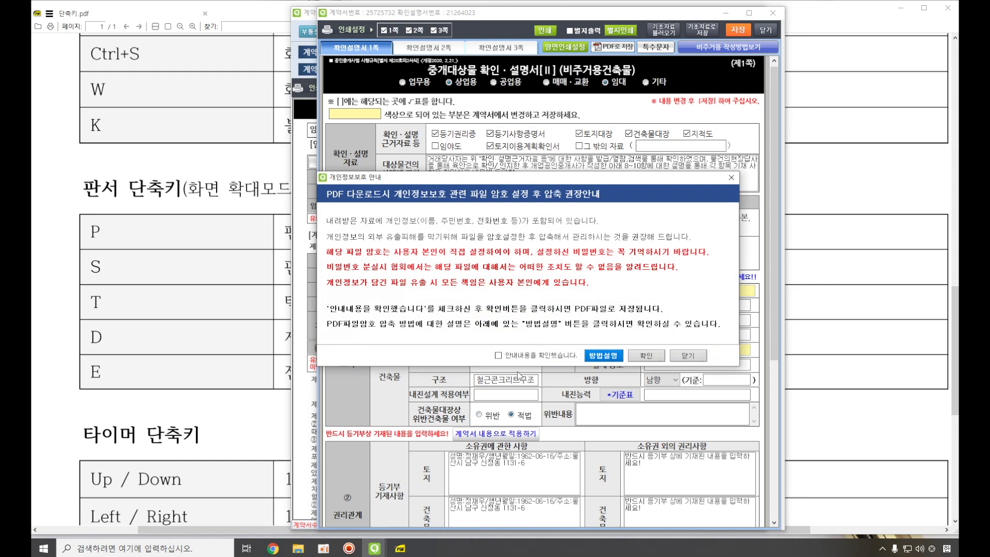
{"action": "left_click", "coordinate": [649, 357]}
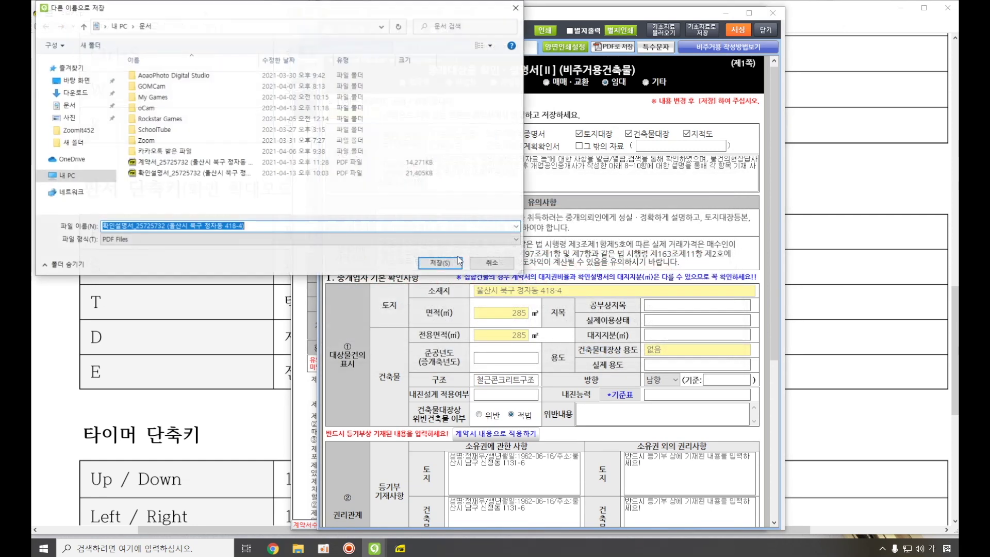
{"action": "left_click", "coordinate": [440, 263]}
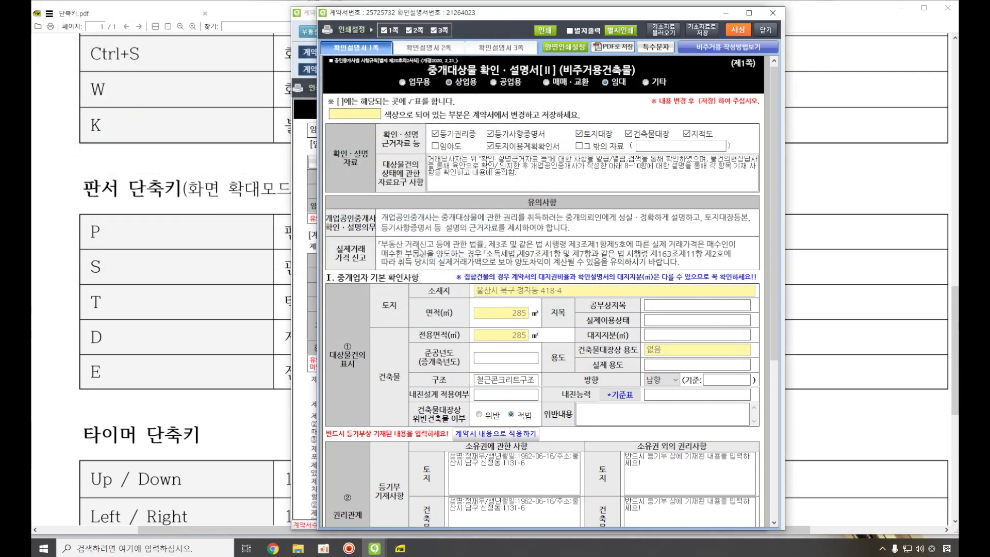
{"action": "left_click", "coordinate": [528, 290]}
{"action": "left_click", "coordinate": [773, 32]}
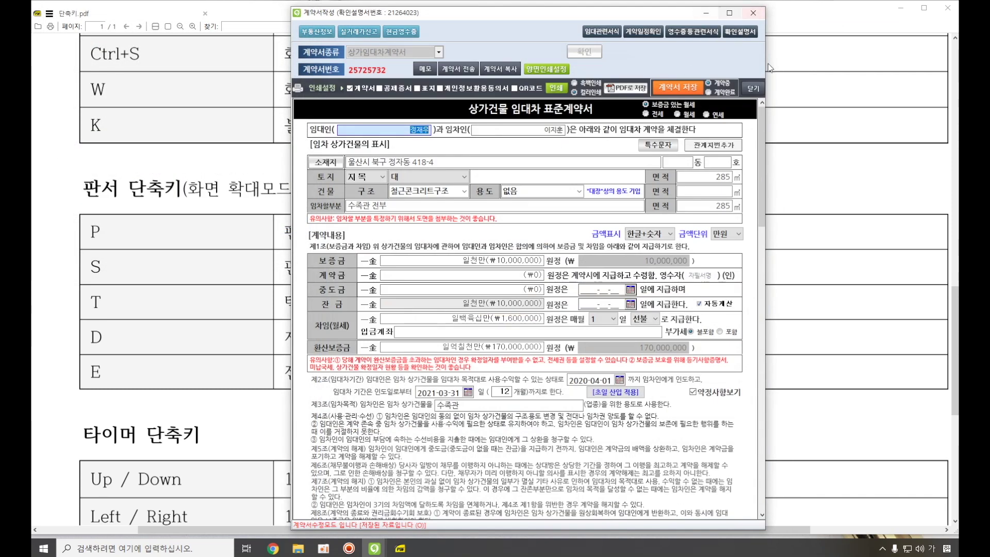
Step: Browse to the 문서 folder in File Explorer, locate the saved 확인설명서 and 계약서 PDFs, and open the 계약서 PDF
{"action": "left_click", "coordinate": [297, 548]}
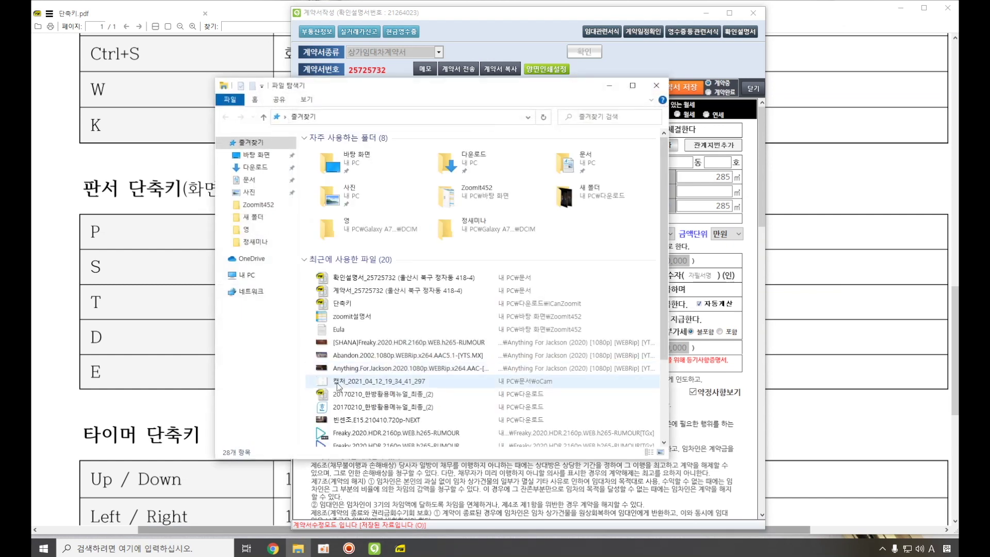
{"action": "left_click", "coordinate": [250, 192]}
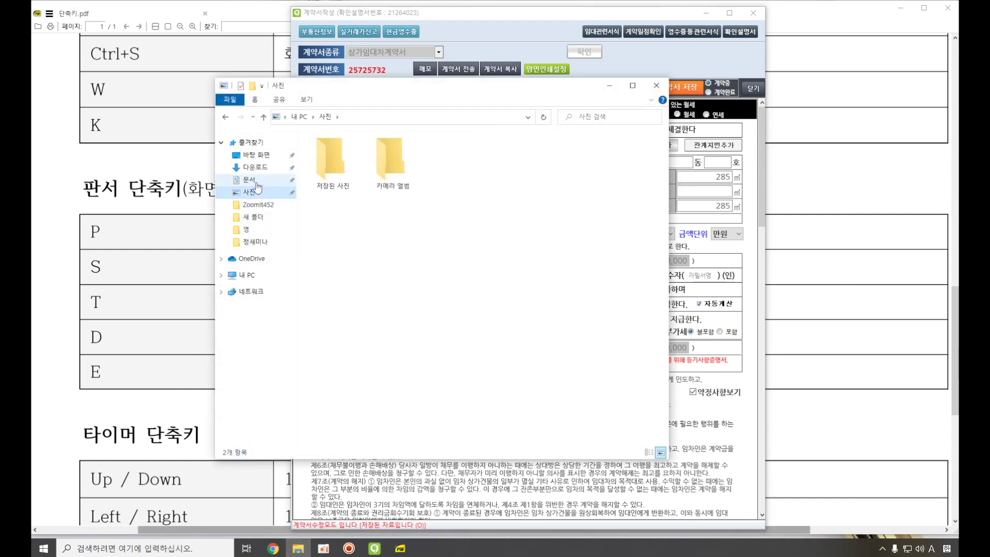
{"action": "left_click", "coordinate": [250, 180]}
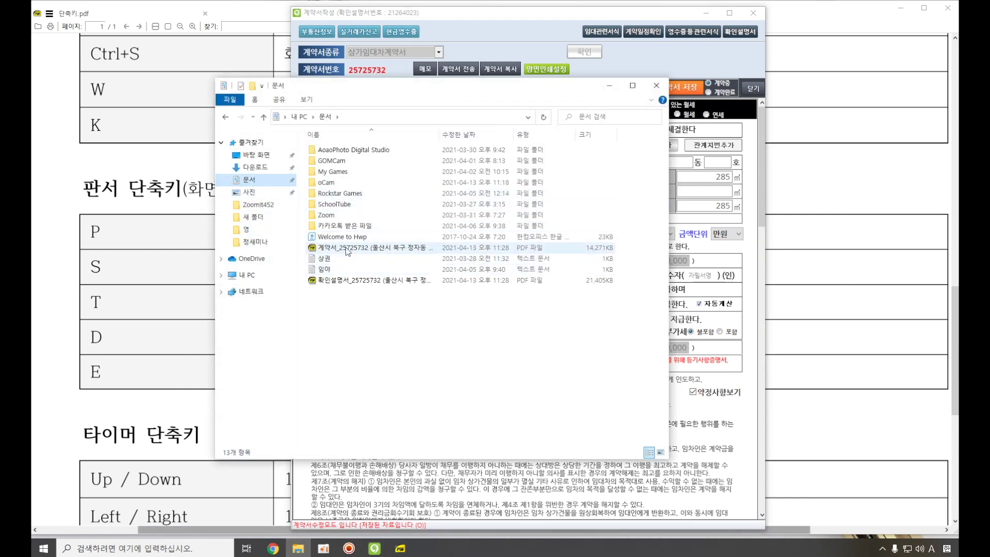
{"action": "left_click", "coordinate": [335, 281]}
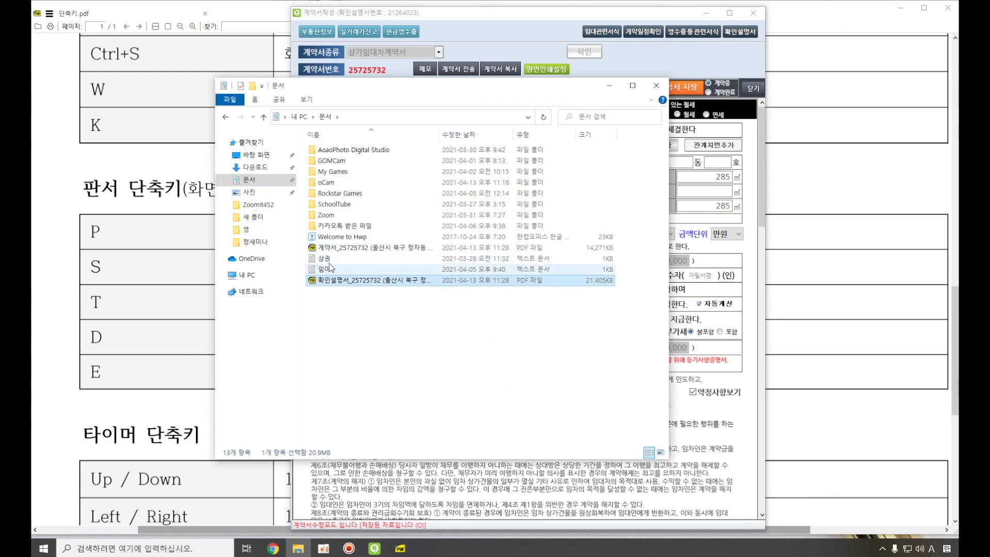
{"action": "left_click", "coordinate": [353, 329]}
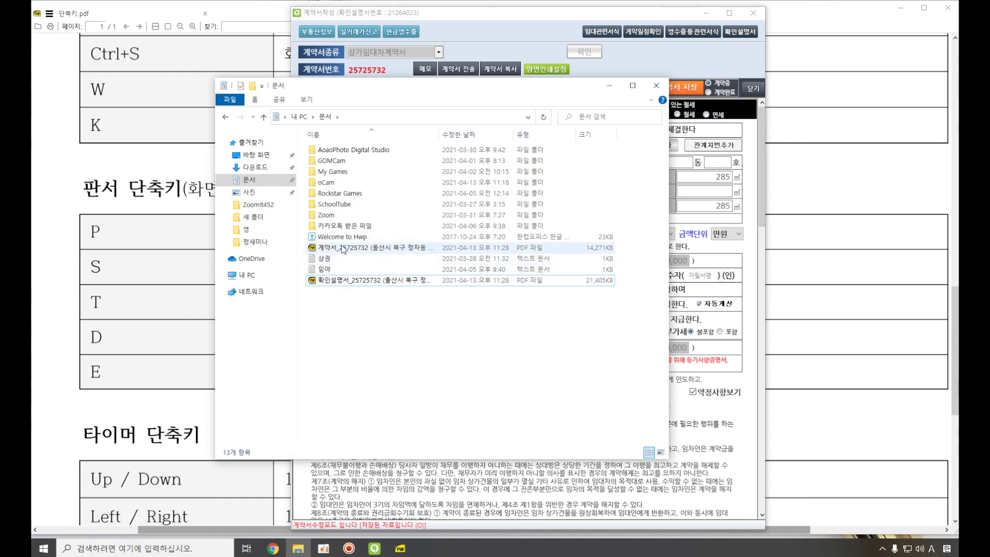
{"action": "double_click", "coordinate": [342, 248]}
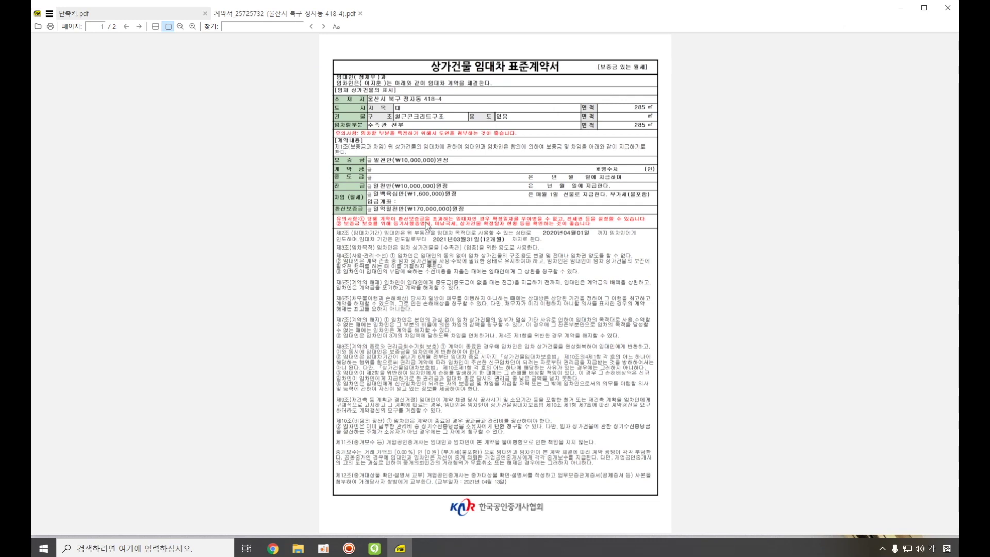
{"action": "right_click", "coordinate": [99, 135]}
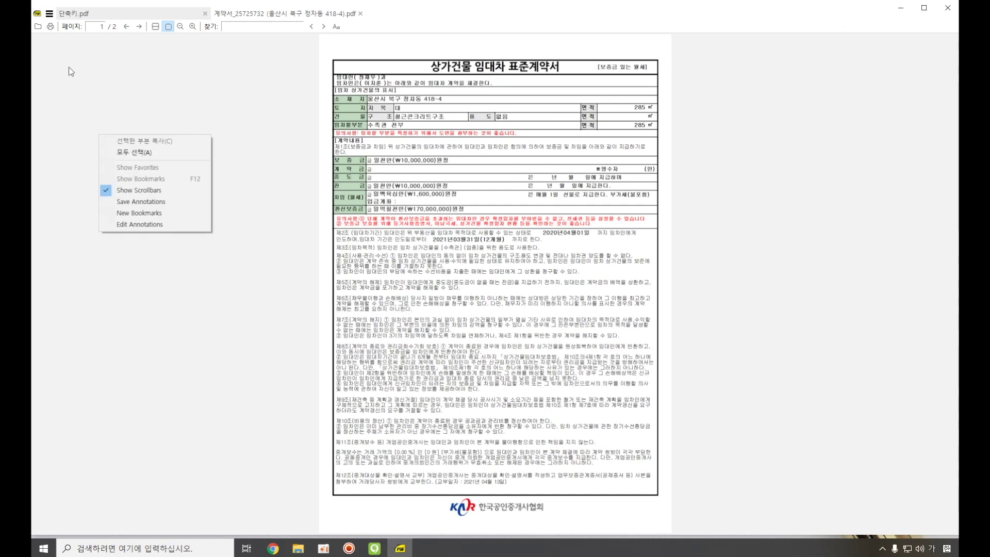
{"action": "left_click", "coordinate": [67, 67]}
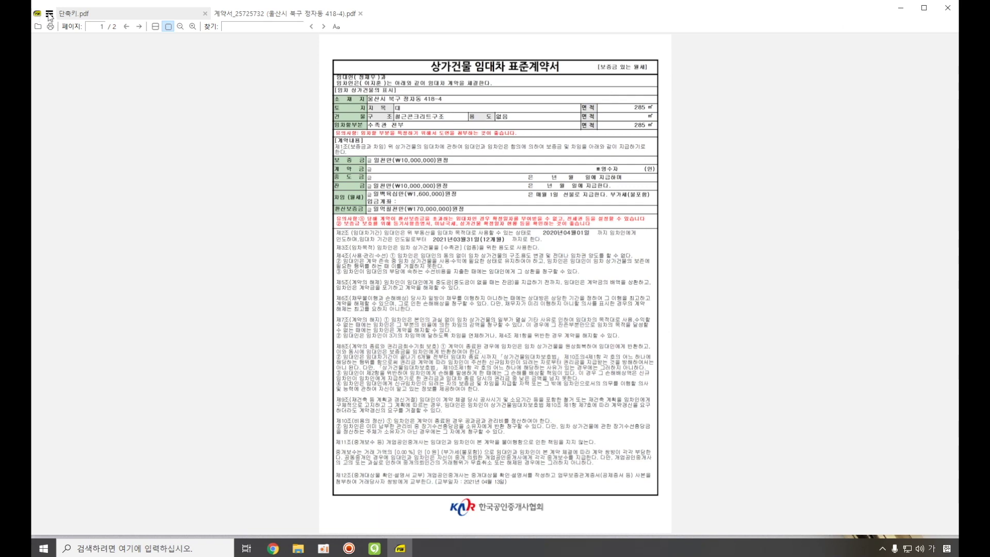
{"action": "left_click", "coordinate": [49, 14]}
{"action": "left_click", "coordinate": [176, 67]}
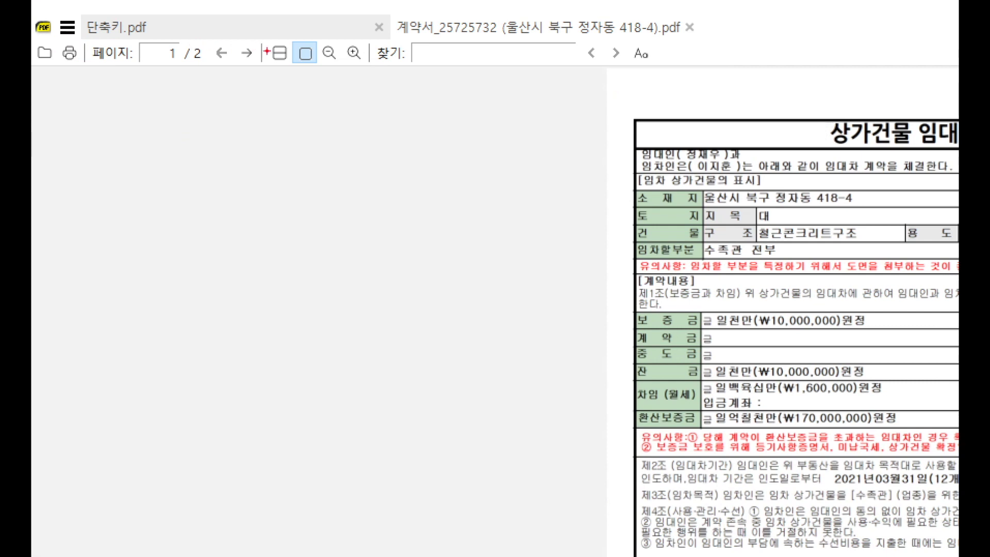
Step: Box the page-view and zoom controls, the print control and the 찾기 field in red on the magnified PDF viewer, and leave drawing mode
{"action": "left_click_drag", "start_coordinate": [260, 30], "coordinate": [287, 49]}
{"action": "left_click_drag", "start_coordinate": [265, 37], "coordinate": [369, 69]}
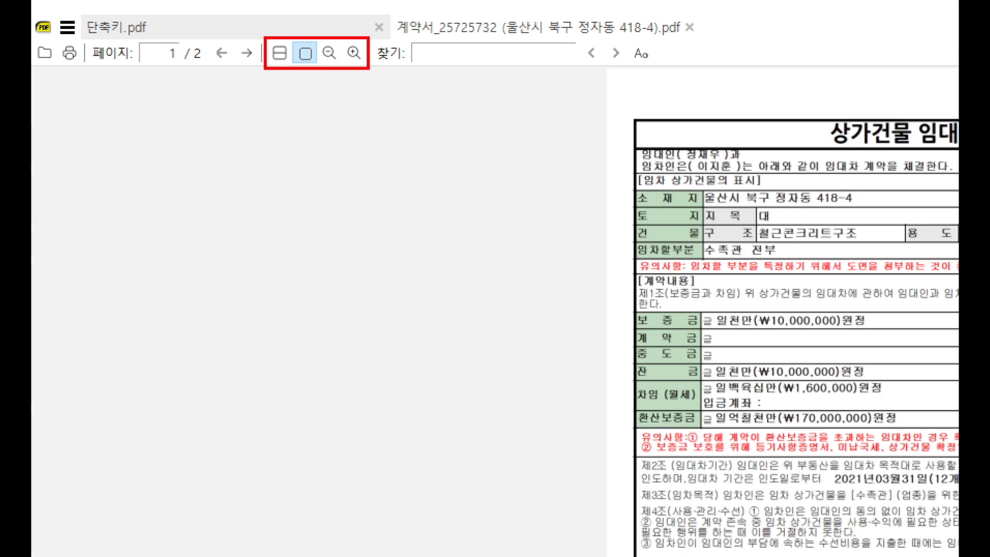
{"action": "left_click_drag", "start_coordinate": [55, 41], "coordinate": [86, 66]}
{"action": "left_click_drag", "start_coordinate": [408, 43], "coordinate": [526, 65]}
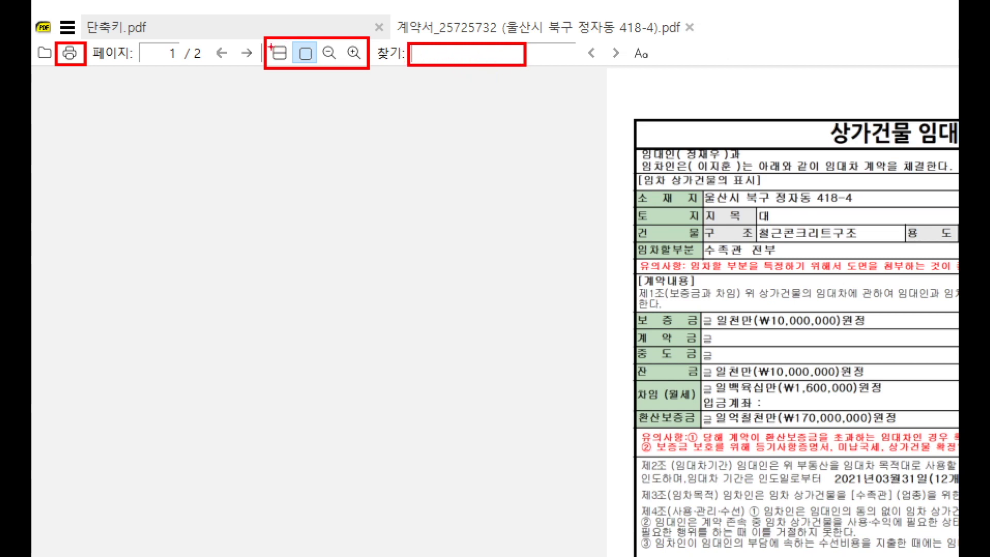
{"action": "mouse_move", "coordinate": [288, 75]}
{"action": "left_mouse_down"}
{"action": "mouse_move", "coordinate": [268, 42]}
{"action": "mouse_move", "coordinate": [293, 61]}
{"action": "mouse_move", "coordinate": [272, 30]}
{"action": "mouse_move", "coordinate": [266, 80]}
{"action": "left_mouse_up"}
{"action": "left_click_drag", "start_coordinate": [298, 50], "coordinate": [288, 78]}
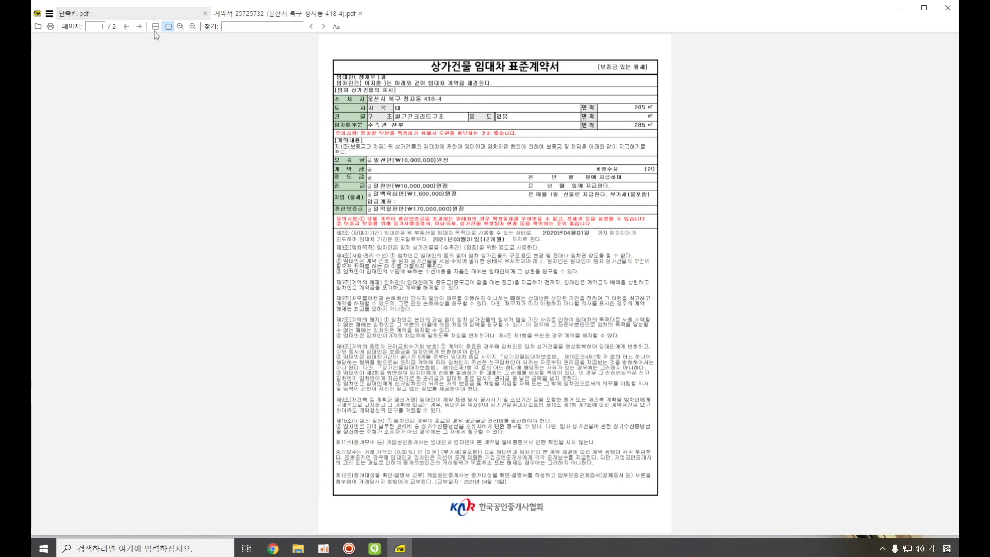
Step: Display the contract PDF at page width and box its title 상가건물 임대차 표준계약서 in red
{"action": "left_click", "coordinate": [155, 30]}
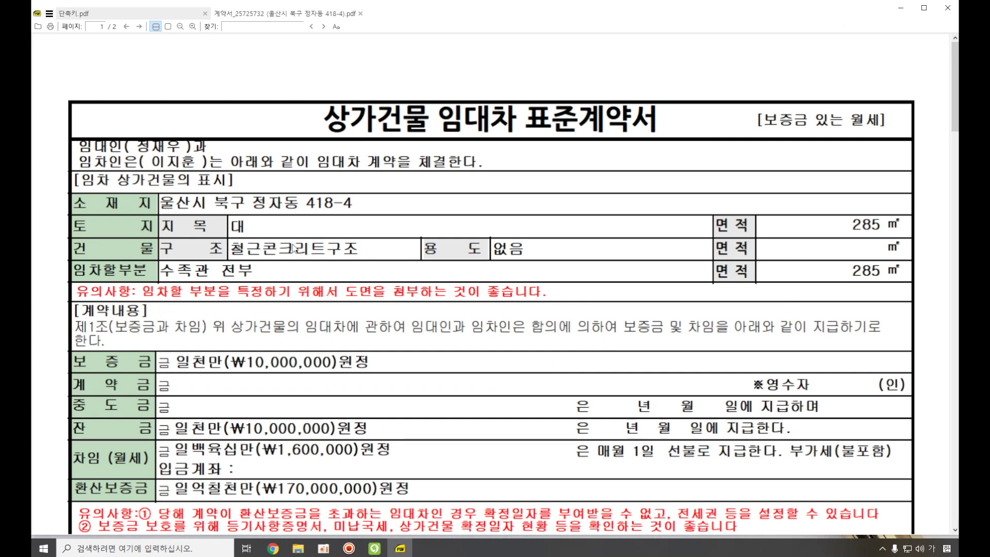
{"action": "scroll", "coordinate": [296, 255], "scroll_direction": "down", "scroll_amount": 1}
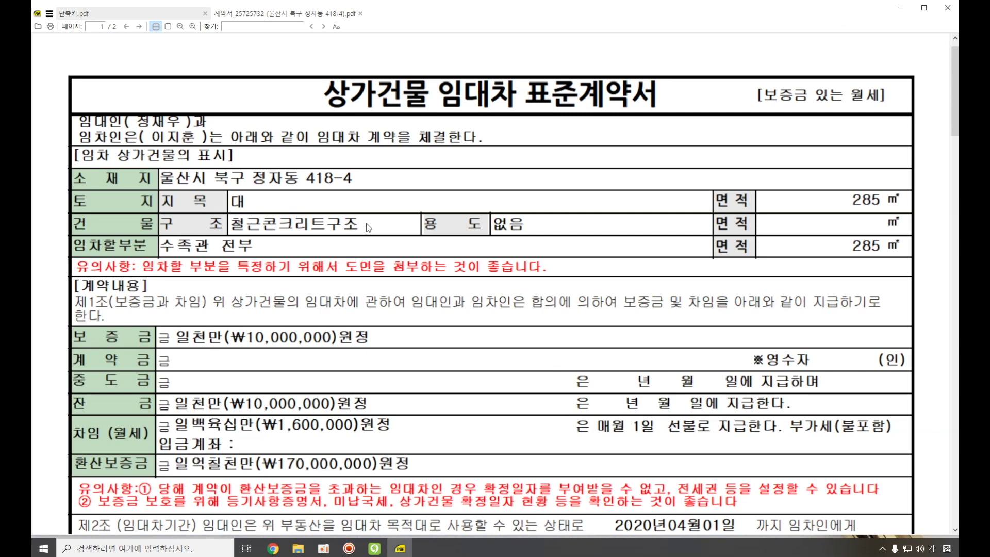
{"action": "key", "text": "ctrl+2"}
{"action": "left_click_drag", "start_coordinate": [309, 64], "coordinate": [675, 120]}
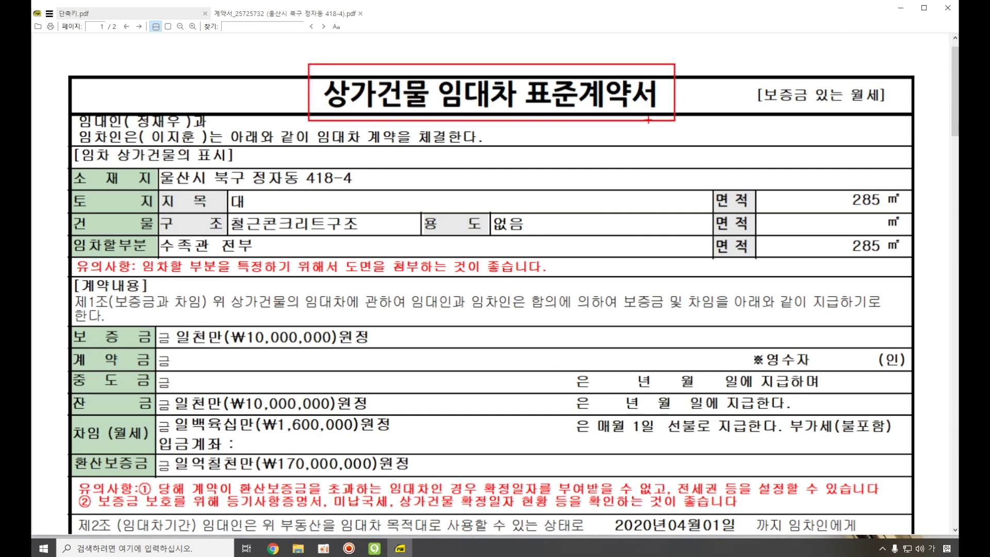